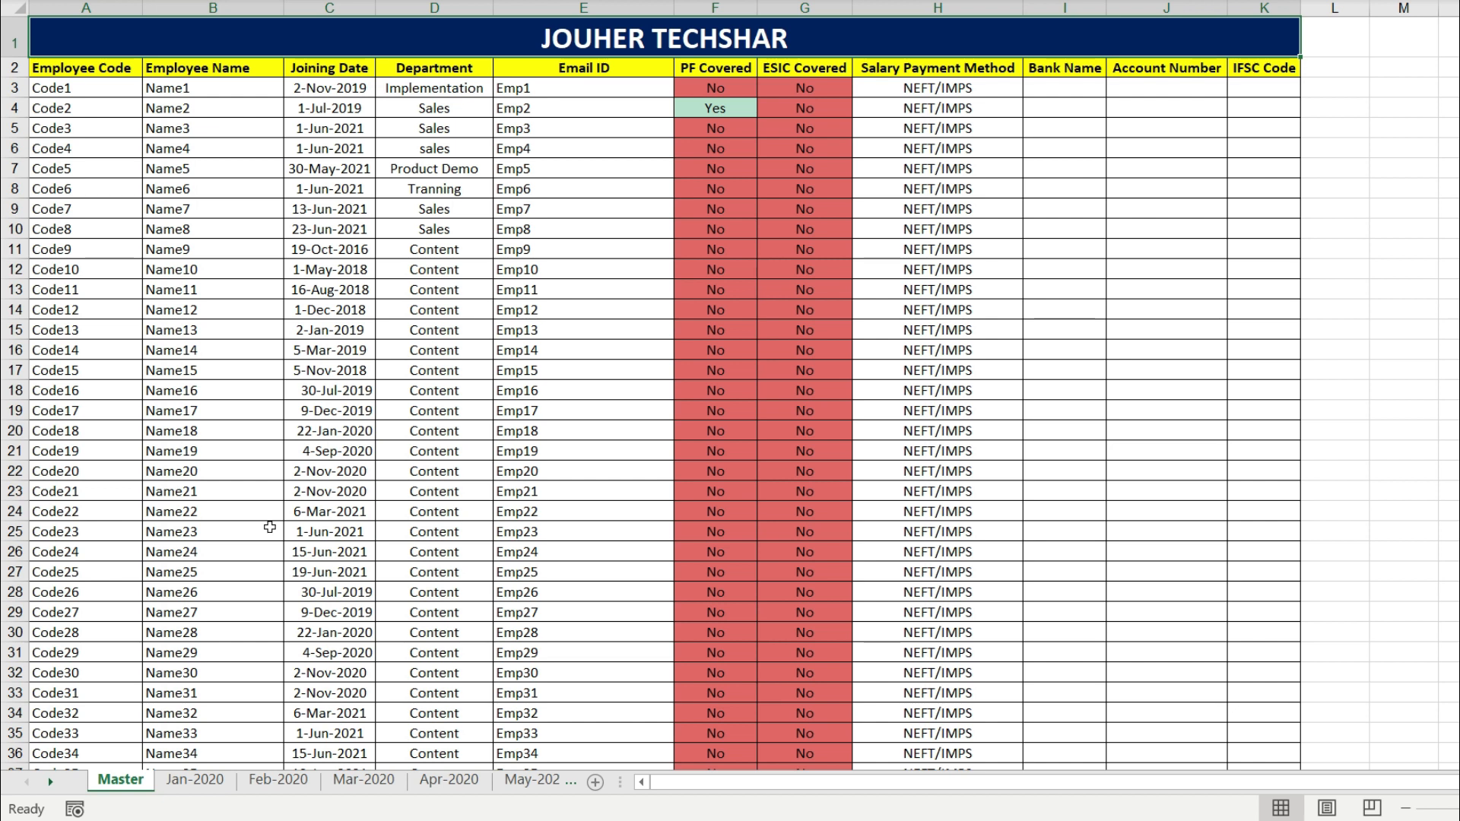
# - View the Jan-2020, Feb-2020 and Mar-2020 salary sheets in order
pyautogui.click(183, 783)
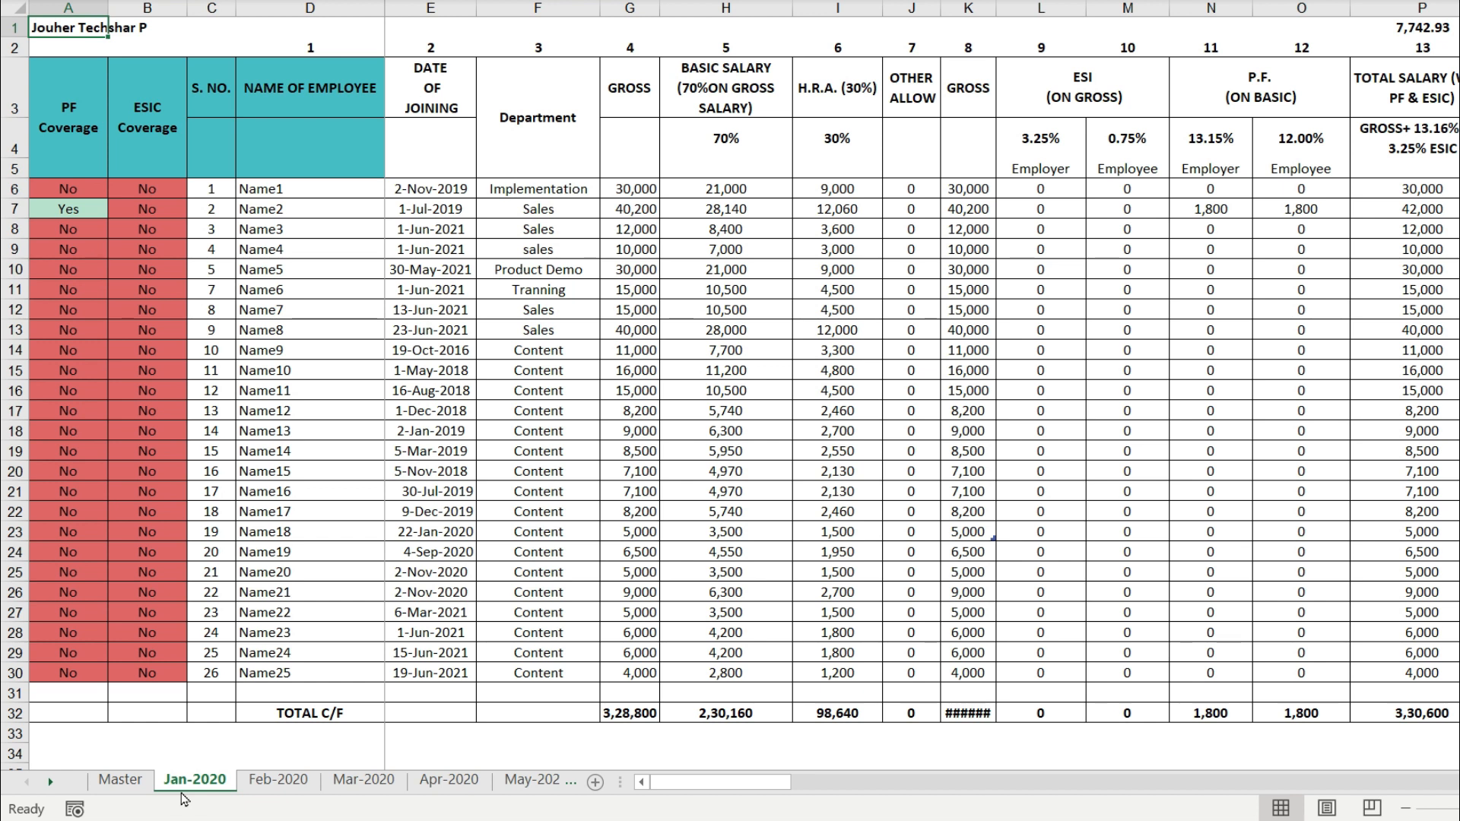
pyautogui.click(279, 783)
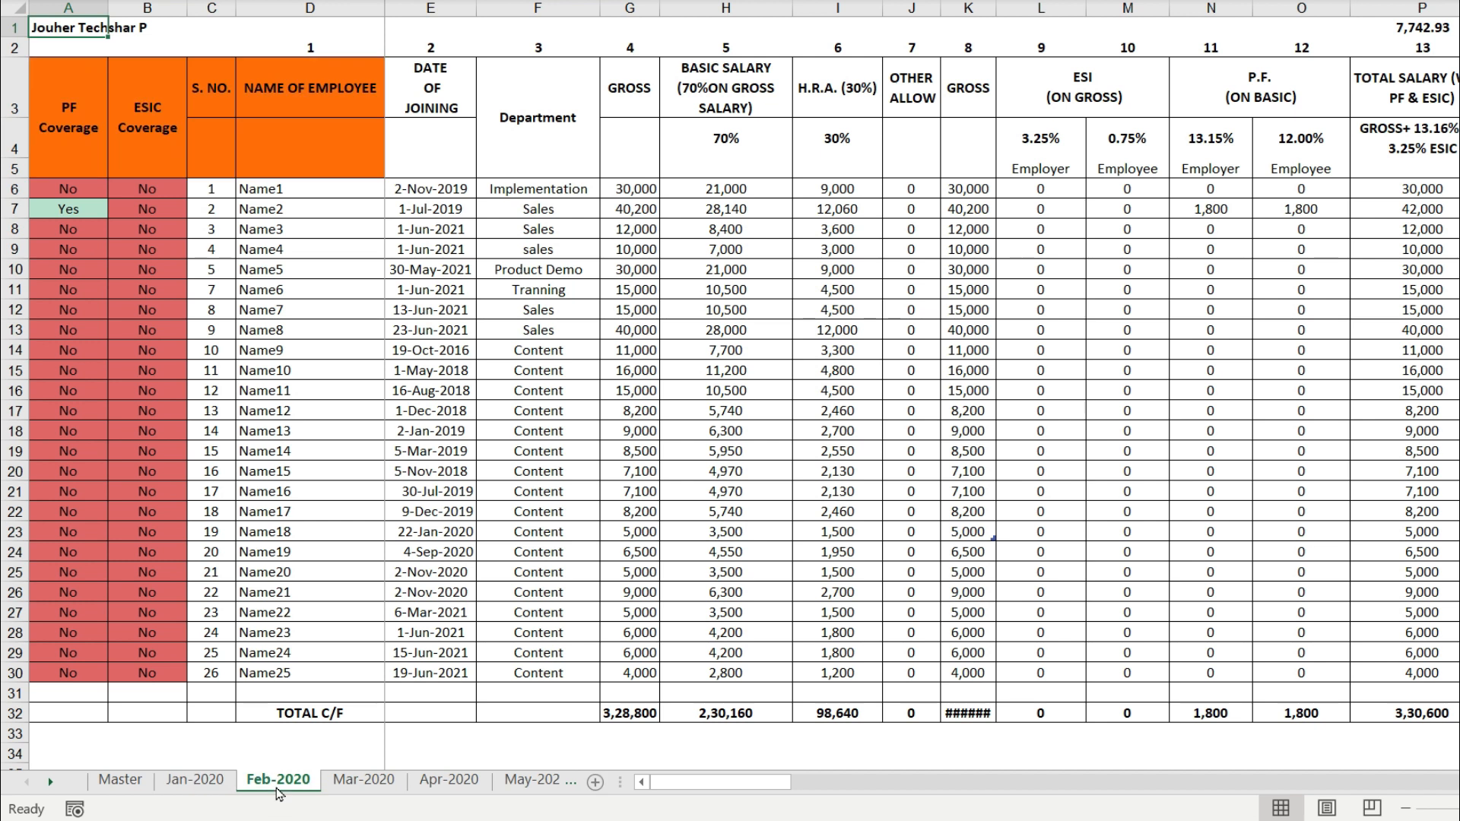
pyautogui.click(353, 783)
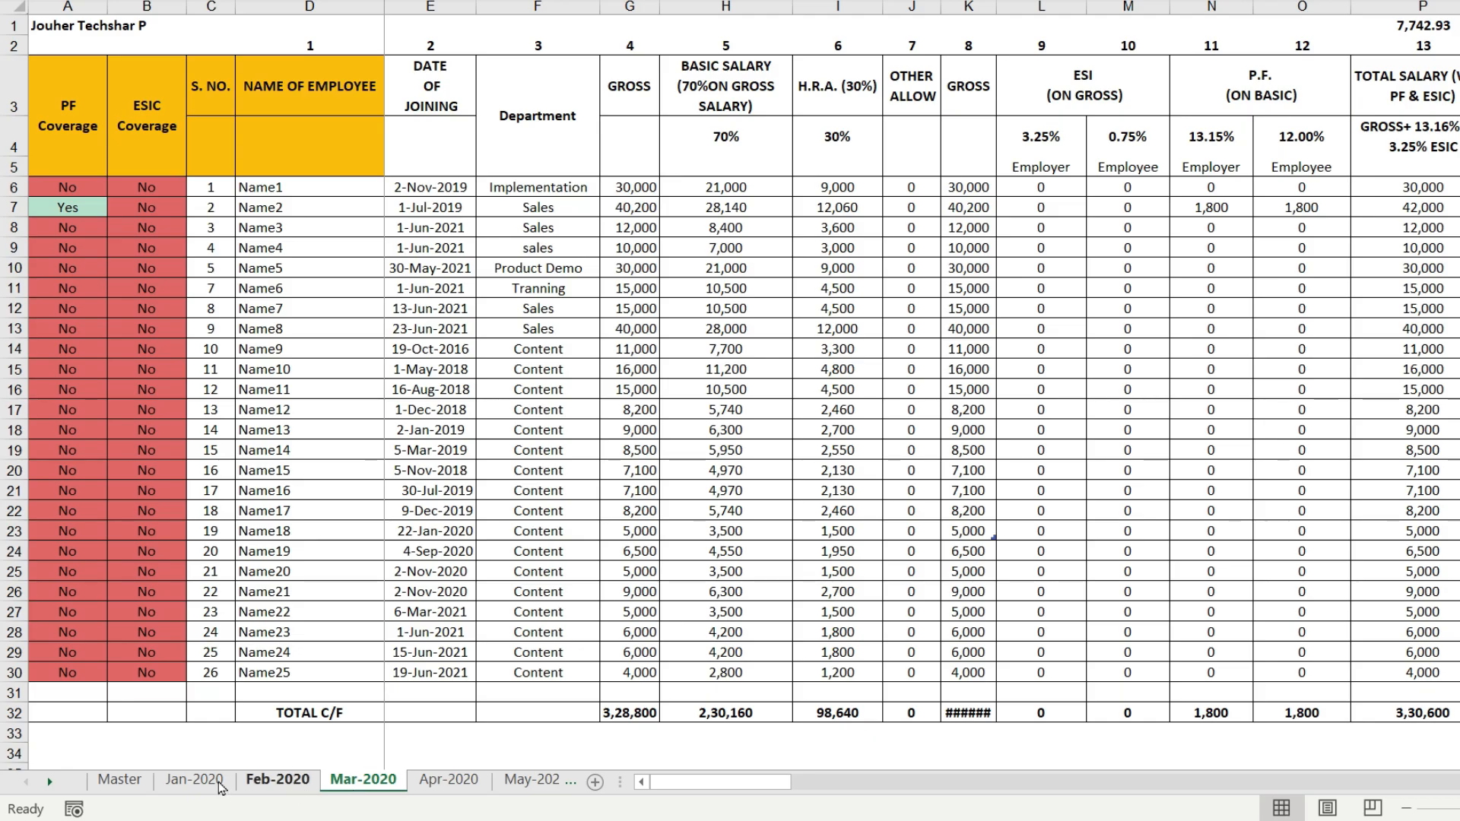
# - Browse forward through the workbook's sheet tabs from Master to the 2021 months
pyautogui.click(49, 782)
pyautogui.click(50, 782)
pyautogui.click(50, 782)
pyautogui.click(50, 783)
pyautogui.click(50, 782)
pyautogui.click(49, 782)
pyautogui.click(49, 782)
pyautogui.click(49, 783)
pyautogui.click(49, 782)
pyautogui.click(50, 782)
pyautogui.click(49, 783)
pyautogui.click(50, 782)
pyautogui.click(49, 782)
pyautogui.click(49, 782)
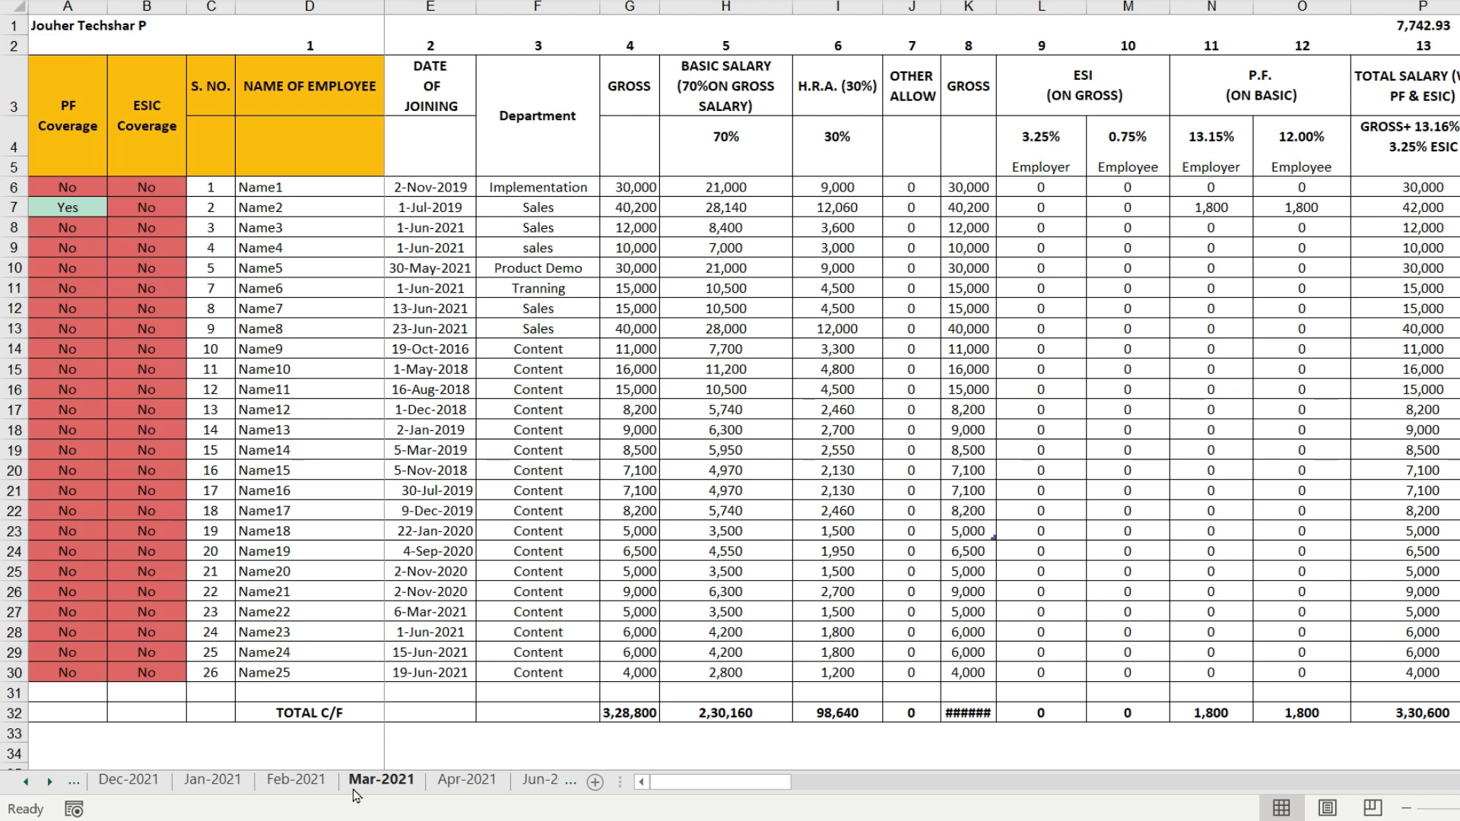
# - Bring up the list of all sheets and activate Mar-2021 from it
pyautogui.rightClick(41, 796)
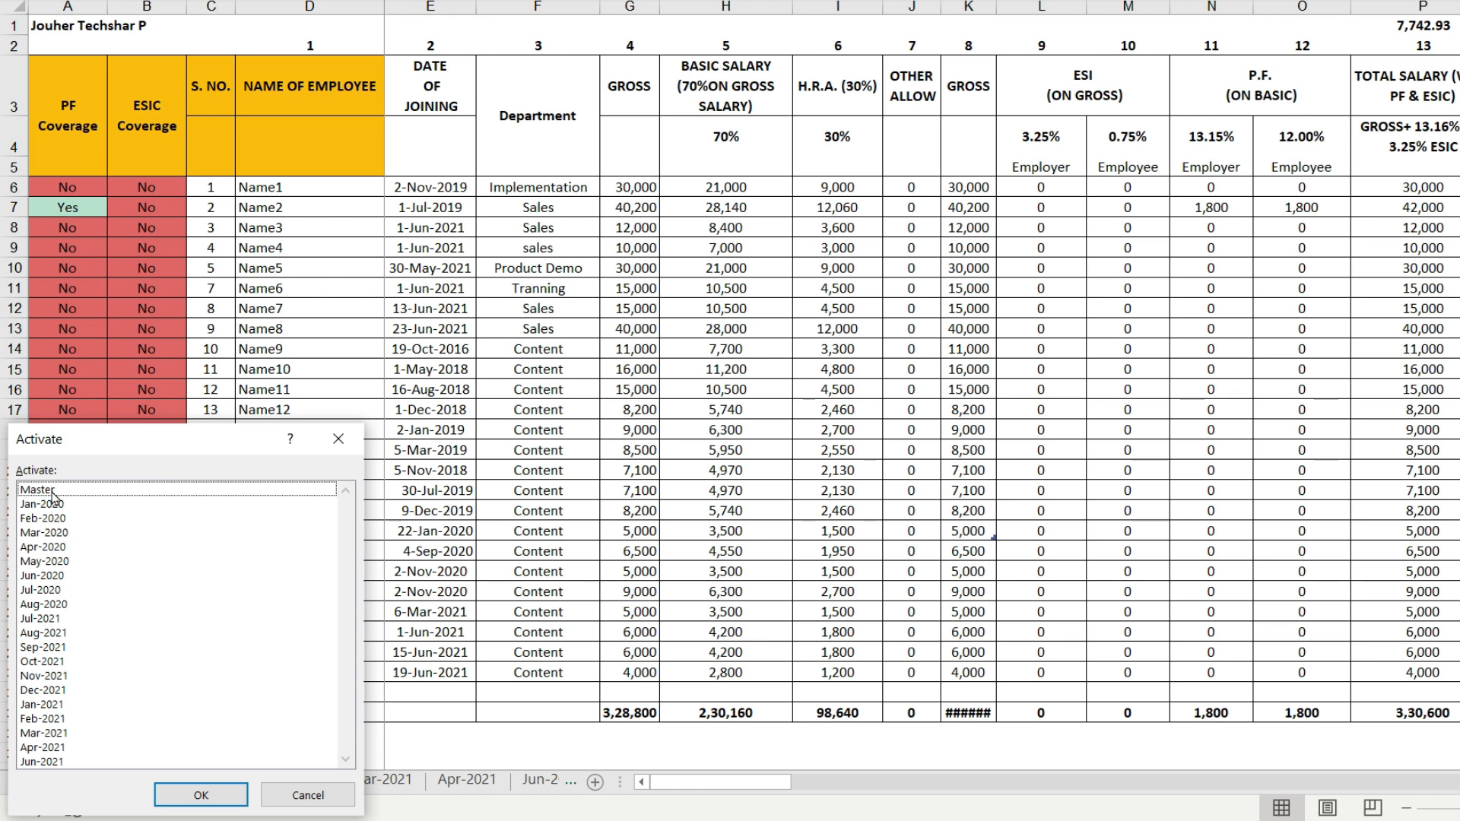
pyautogui.click(31, 506)
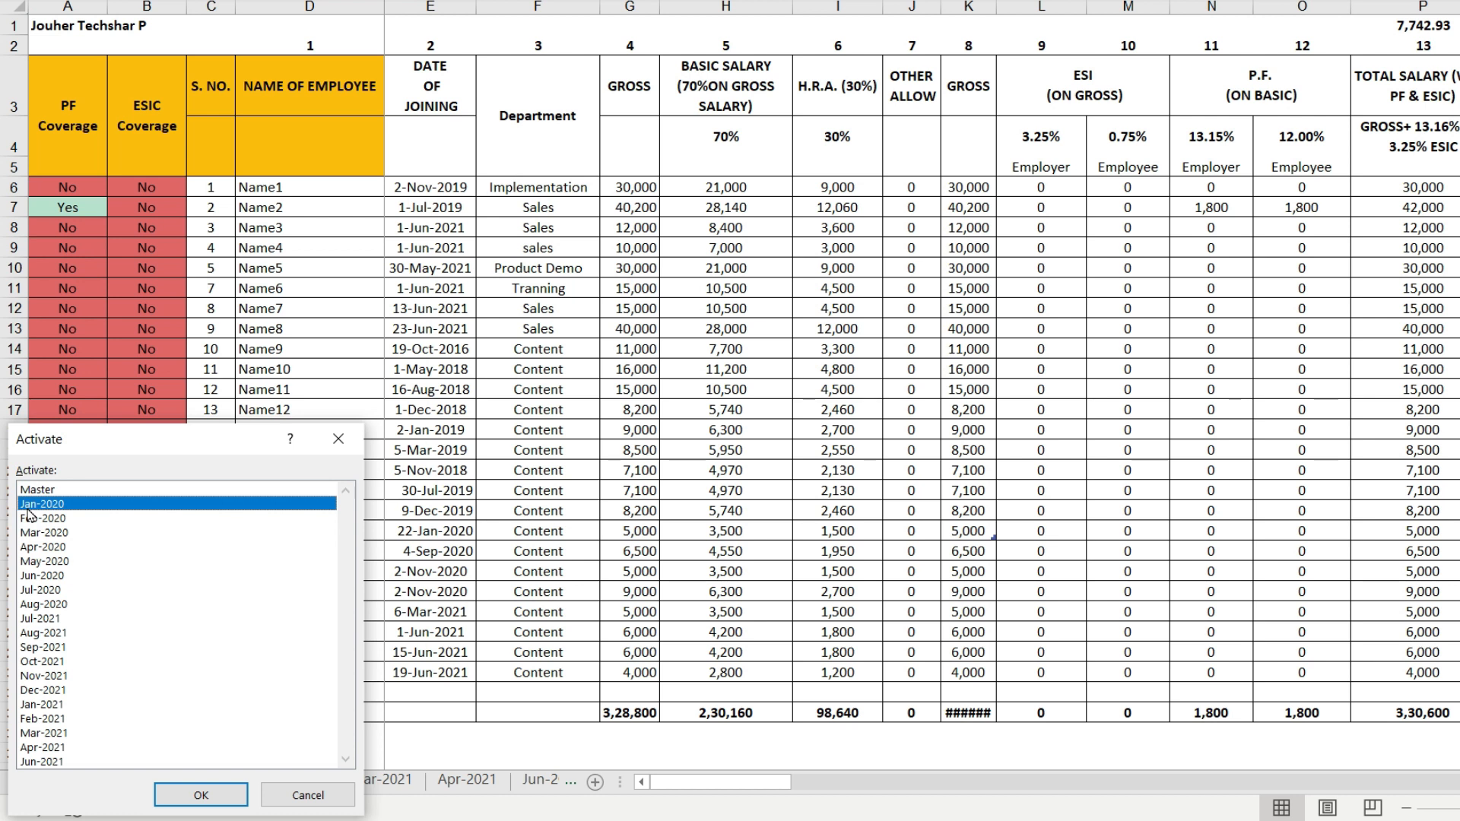
pyautogui.press('Down')
pyautogui.press('Down')
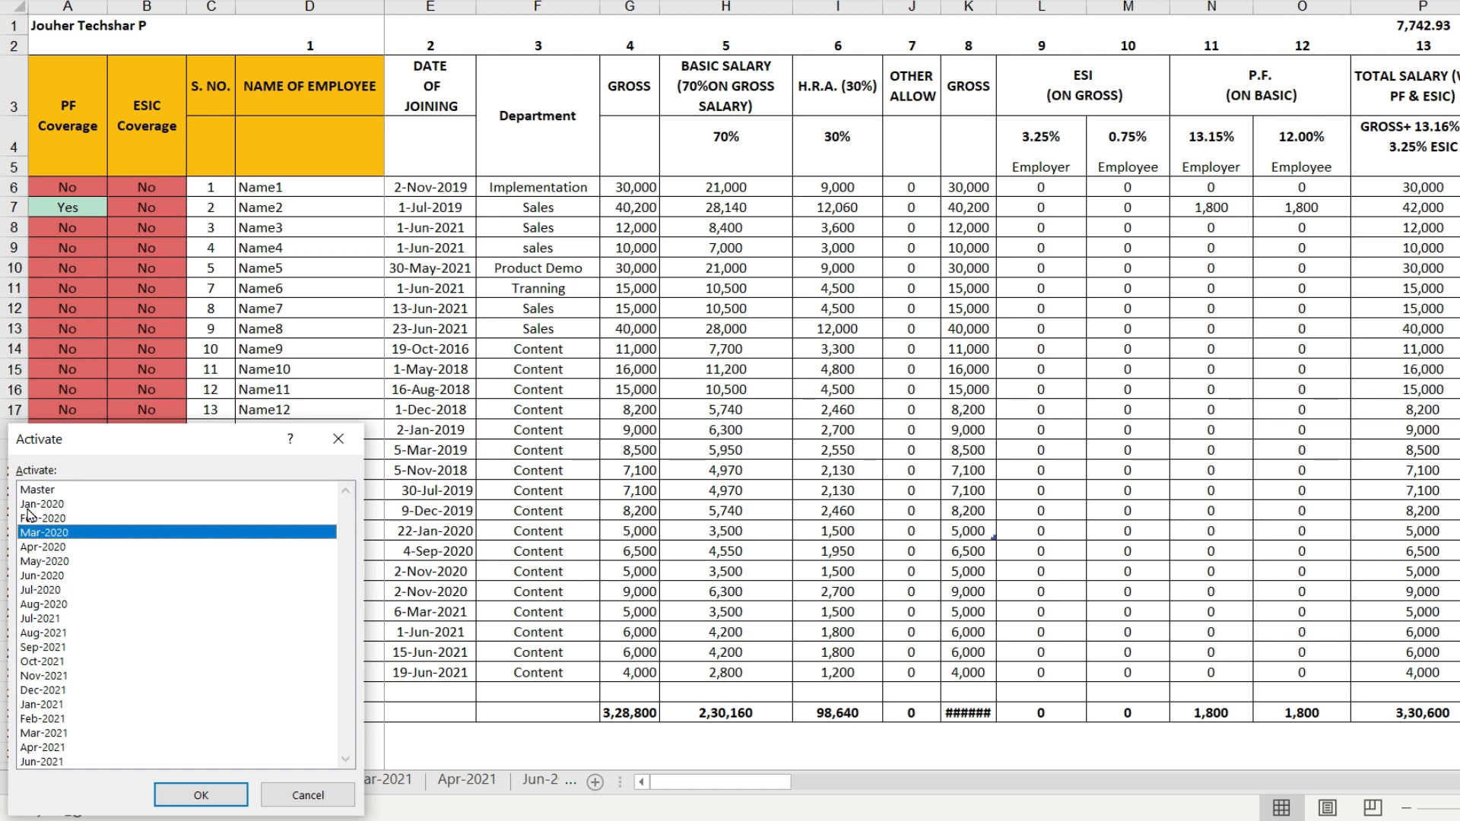
pyautogui.press('Down')
pyautogui.press('Down')
pyautogui.press('m')
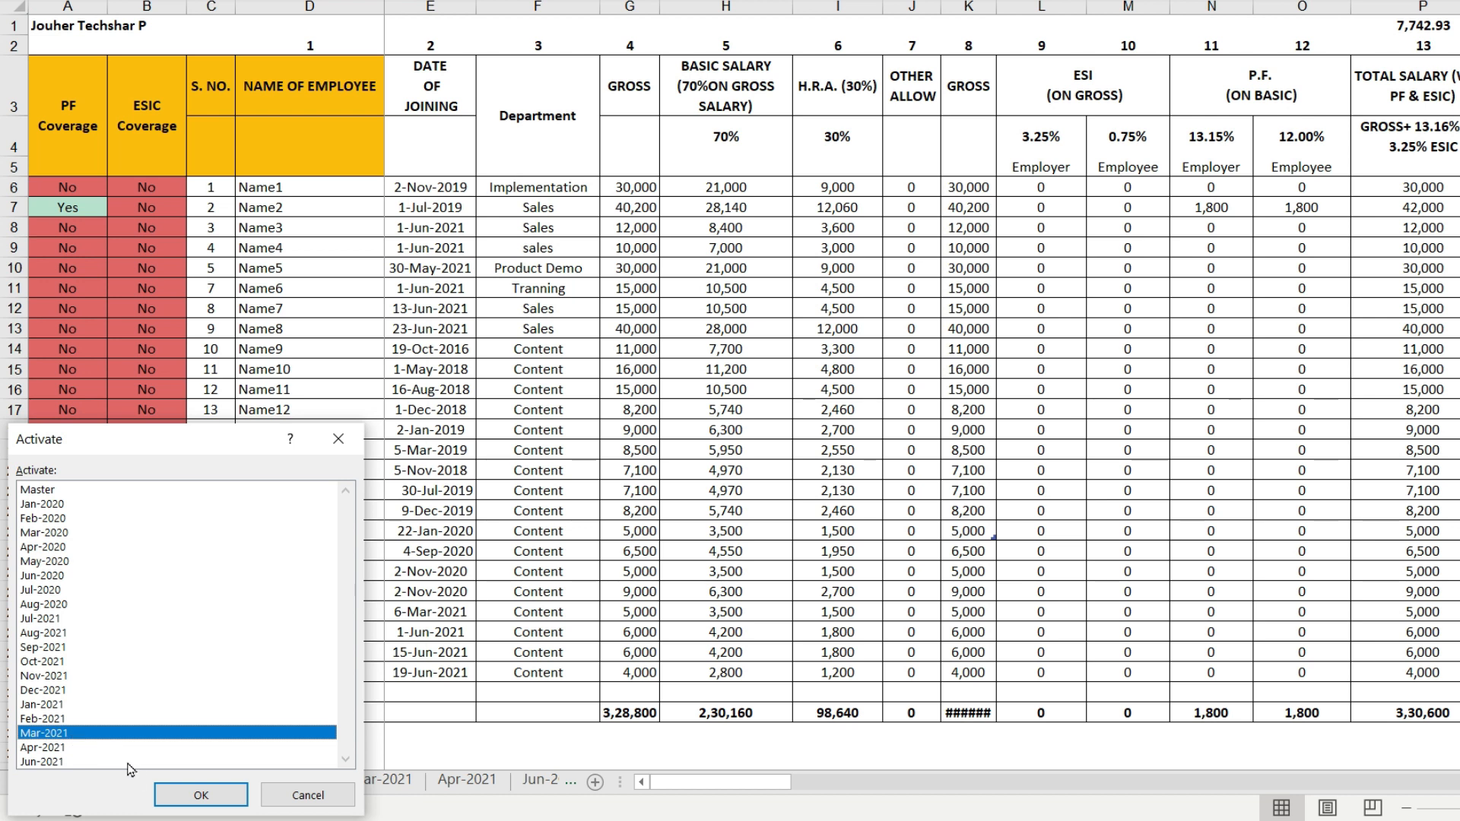
pyautogui.doubleClick(90, 734)
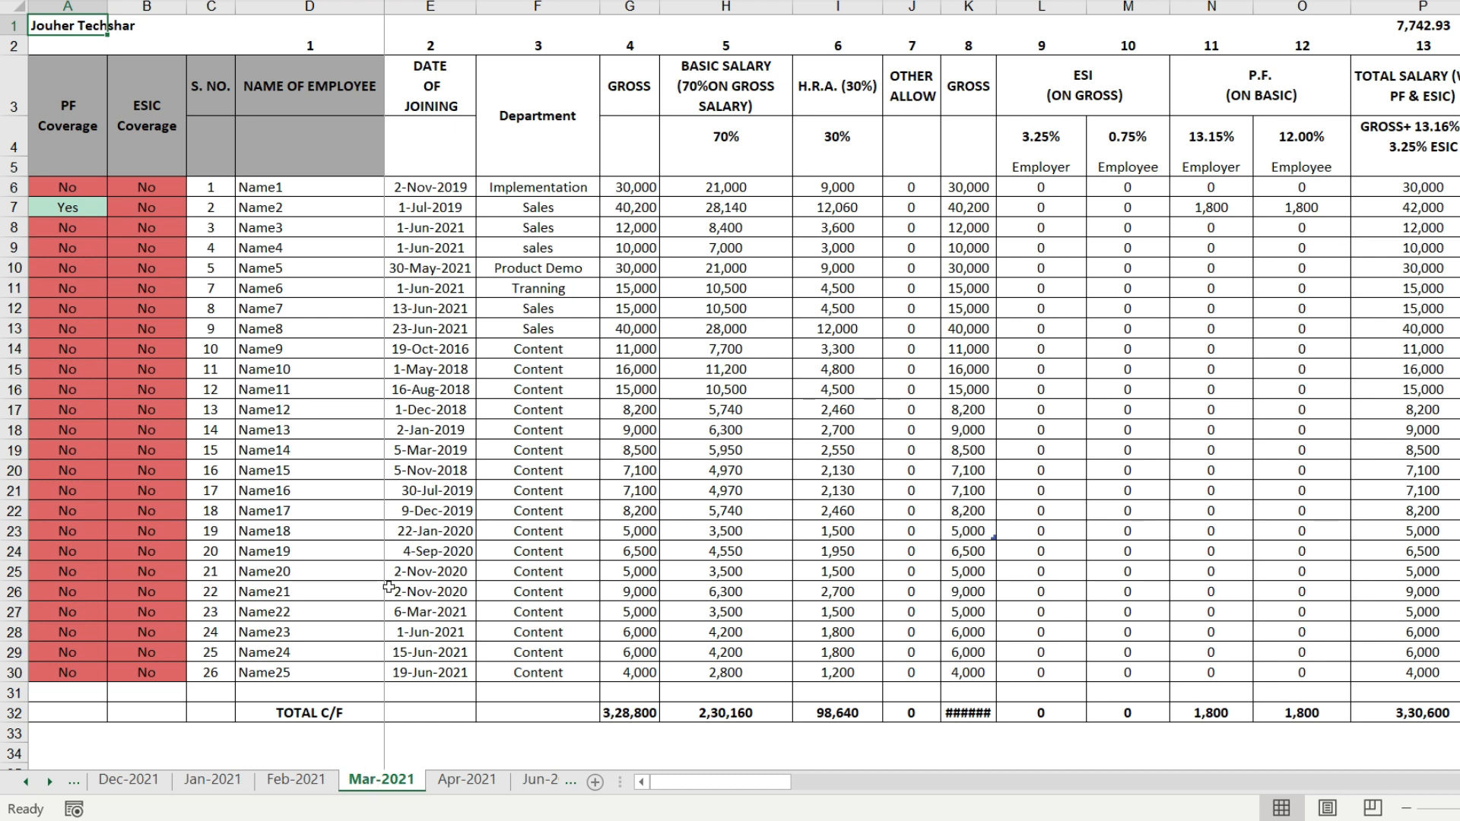
# - Return to the Mar-2020 sheet using the list of all sheets
pyautogui.rightClick(34, 786)
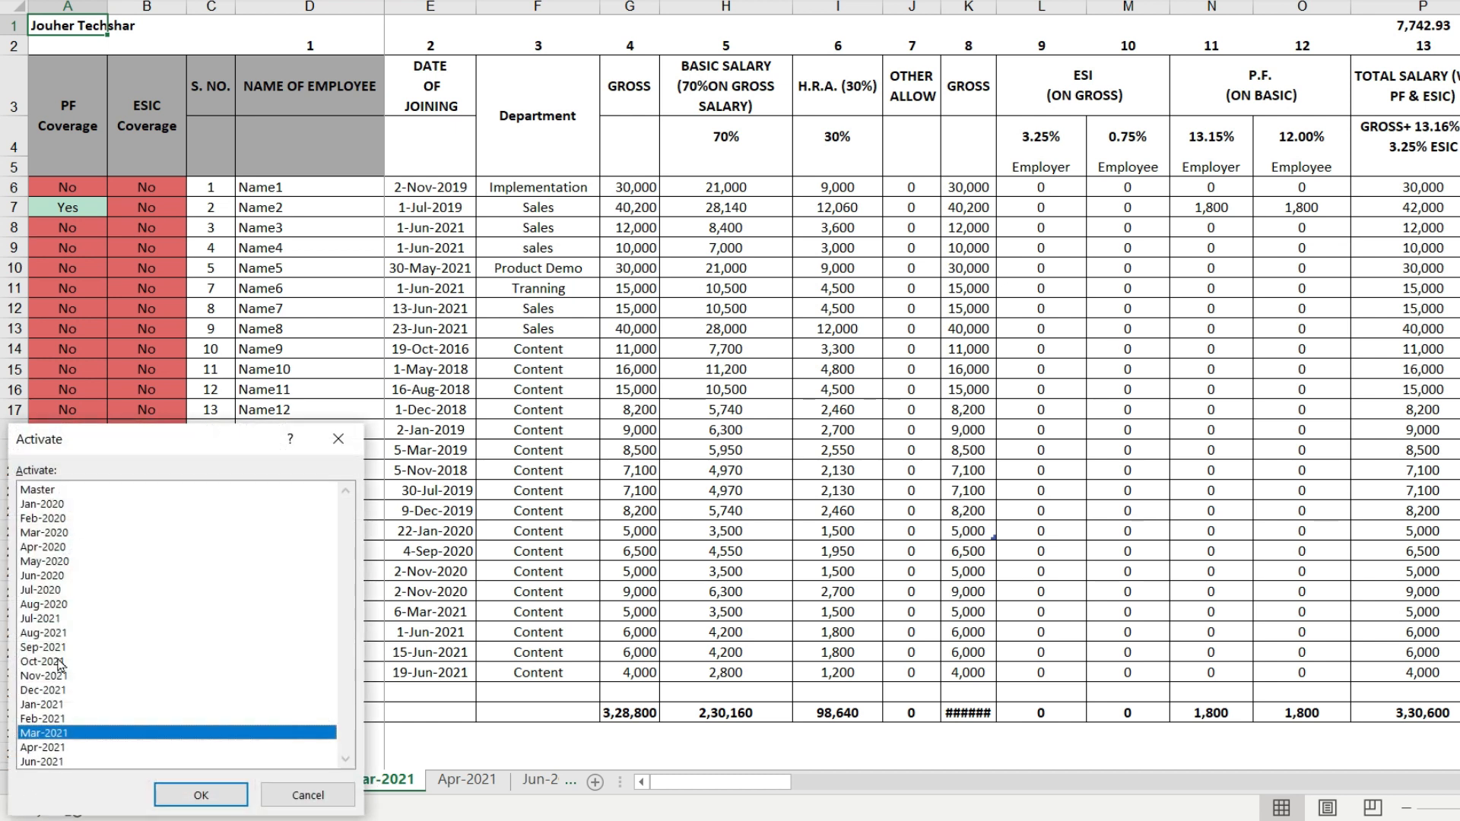
pyautogui.click(55, 534)
pyautogui.click(199, 794)
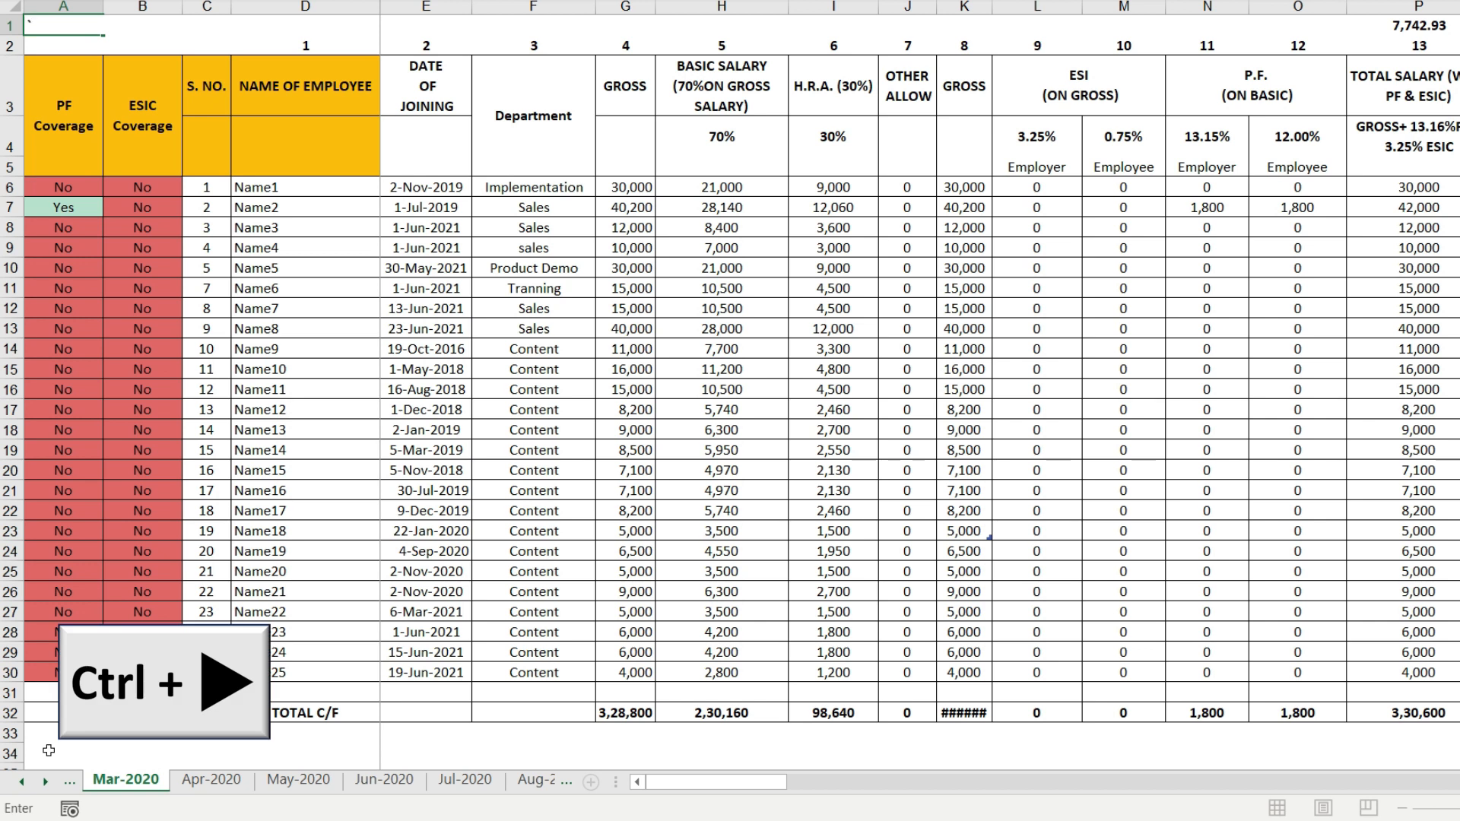
# - Jump the sheet tabs straight to the last sheet, Jun-2021, and back to the first sheet
pyautogui.keyDown('ctrl'); pyautogui.click(46, 781); pyautogui.keyUp('ctrl')
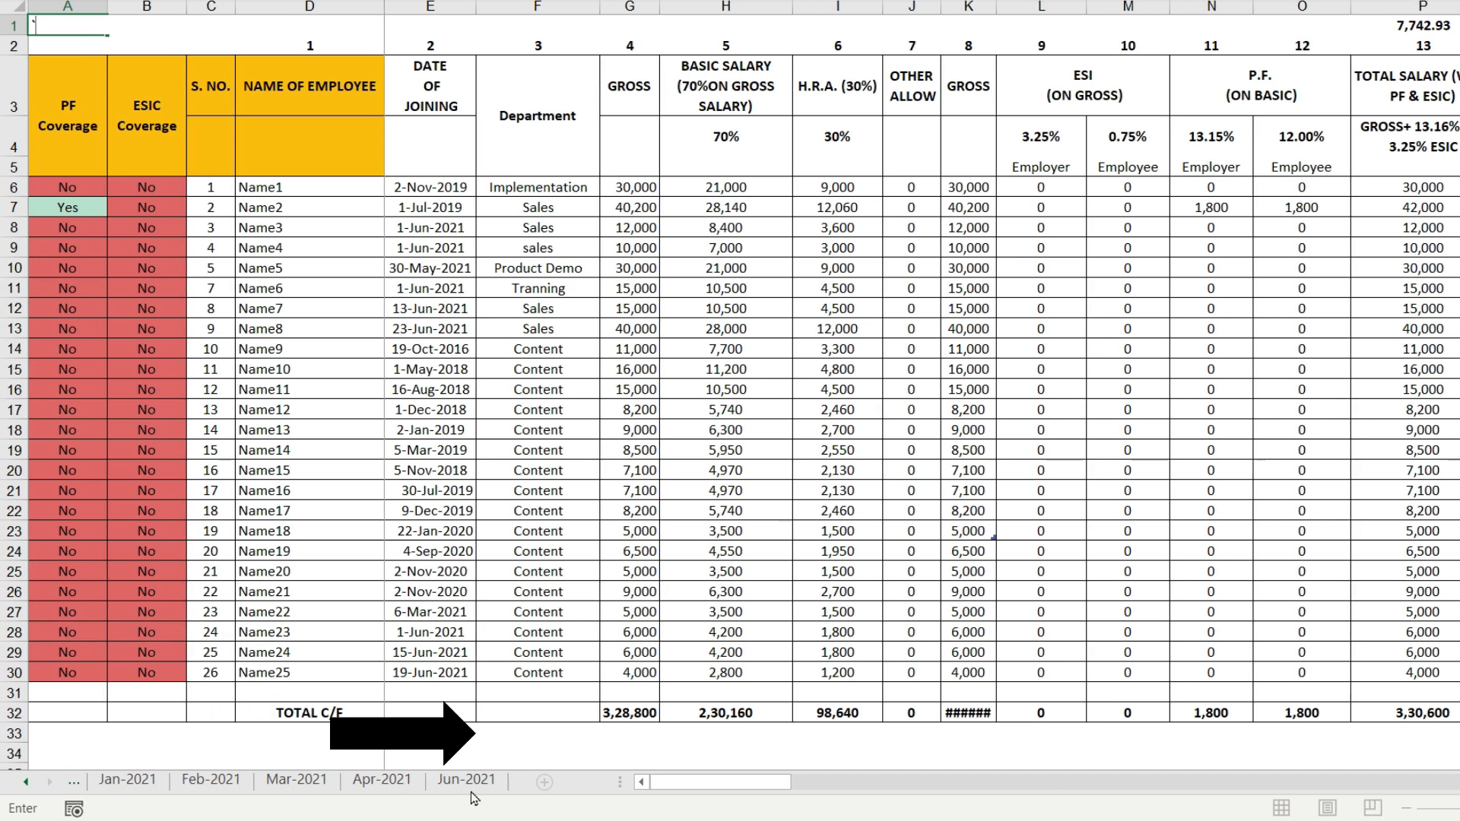
pyautogui.click(371, 779)
pyautogui.click(304, 779)
pyautogui.click(136, 781)
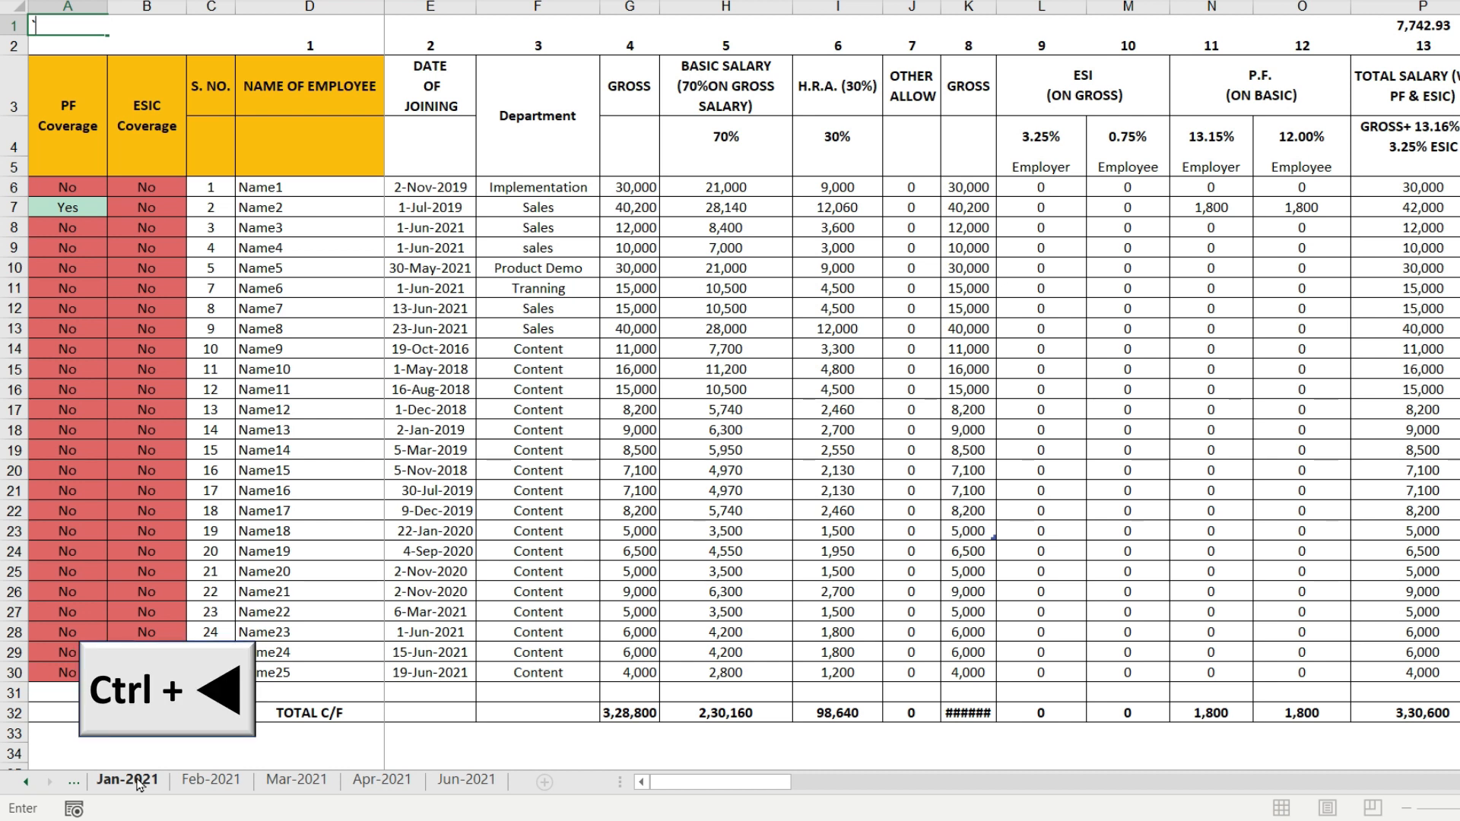
pyautogui.keyDown('ctrl'); pyautogui.click(26, 780); pyautogui.keyUp('ctrl')
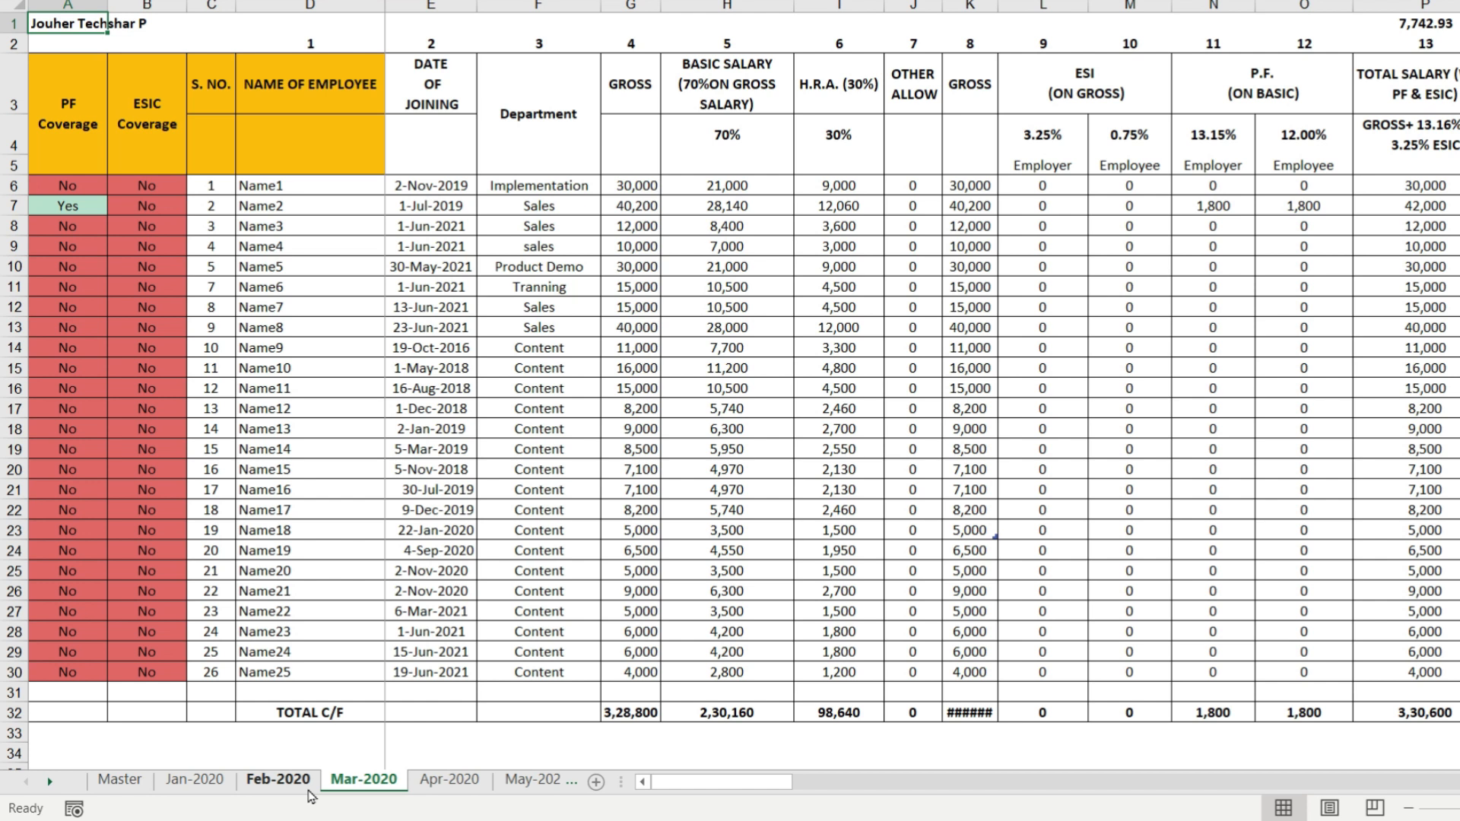
# - Go through the monthly salary sheets from Jan-2020 to May-2020
pyautogui.click(201, 786)
pyautogui.click(254, 787)
pyautogui.click(366, 786)
pyautogui.click(449, 783)
pyautogui.click(532, 783)
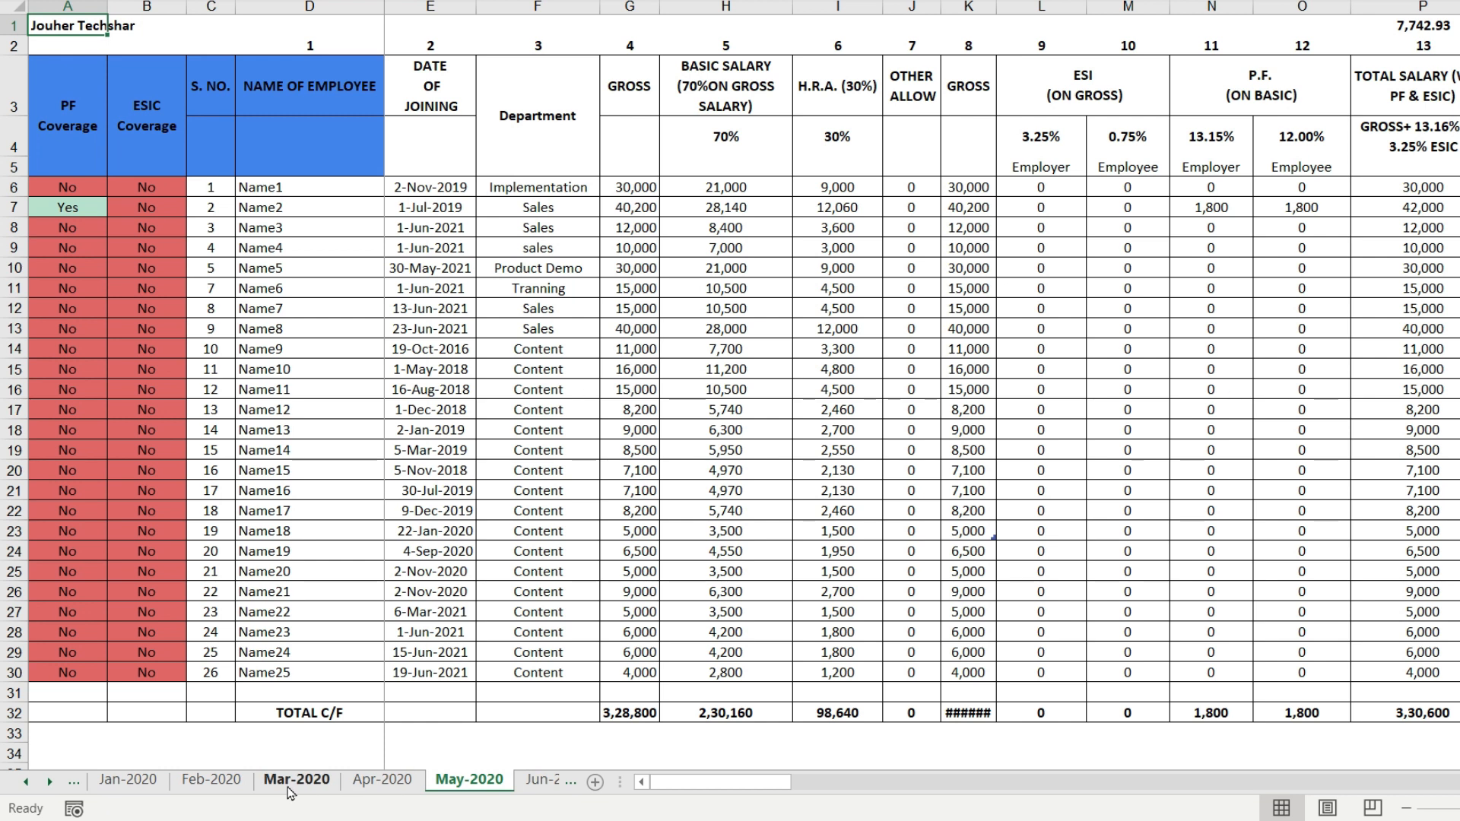
# - Group the Jan-2020, Feb-2020 and Mar-2020 sheets and insert a blank column before the GROSS column G
pyautogui.click(158, 789)
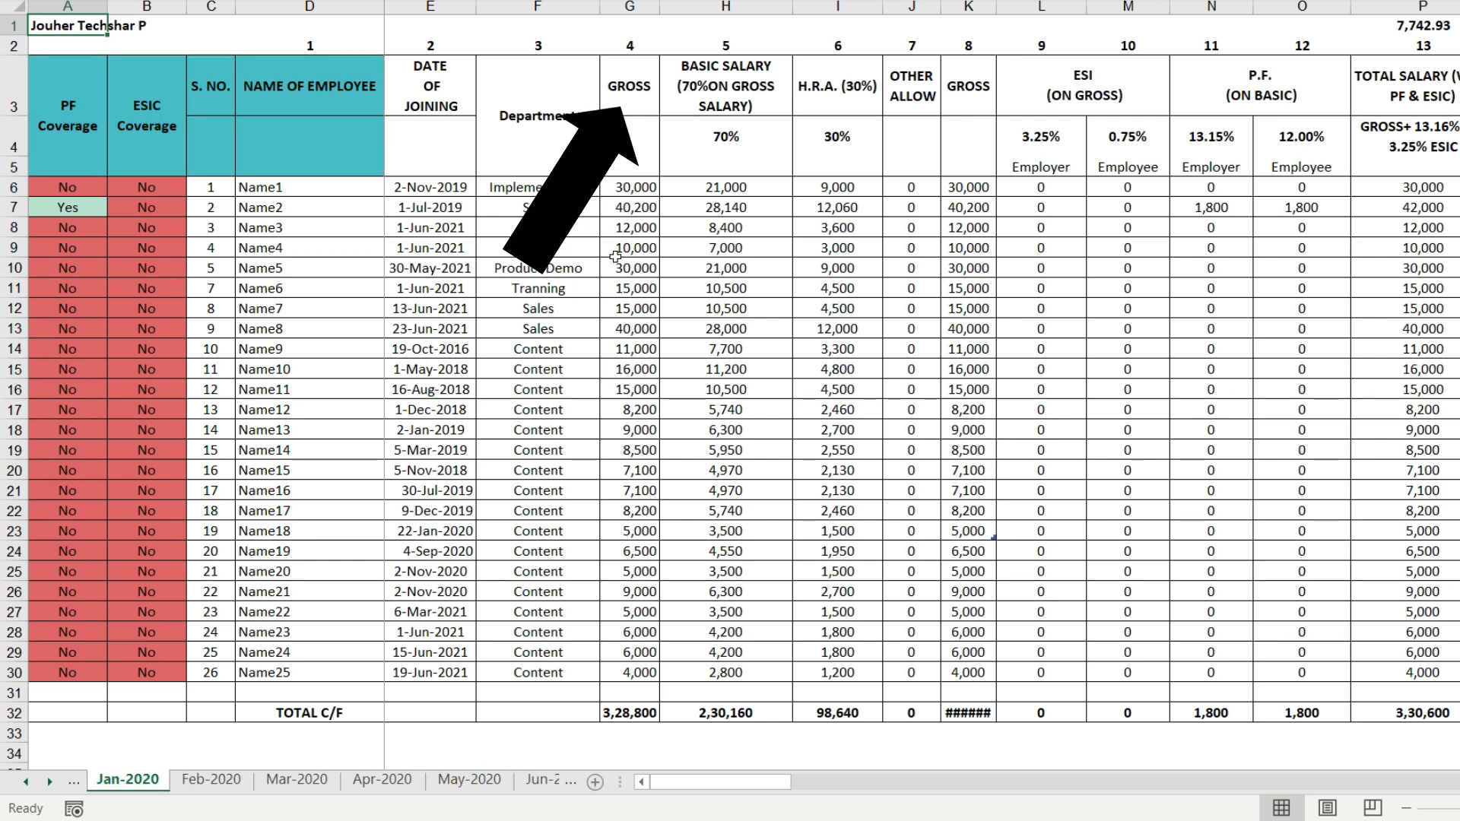
pyautogui.click(636, 6)
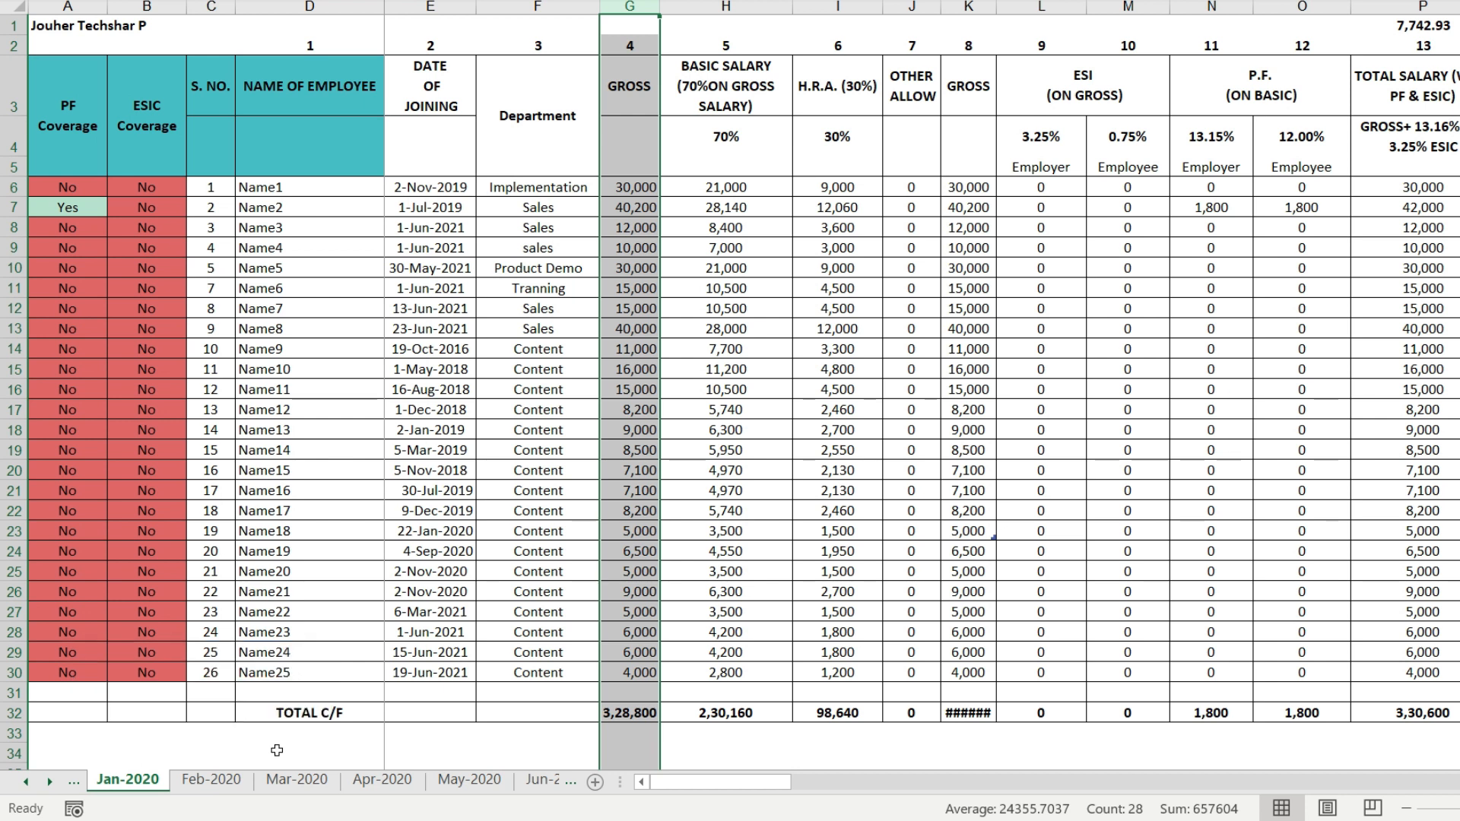
pyautogui.keyDown('ctrl'); pyautogui.click(222, 783); pyautogui.keyUp('ctrl')
pyautogui.keyDown('ctrl'); pyautogui.click(317, 785); pyautogui.keyUp('ctrl')
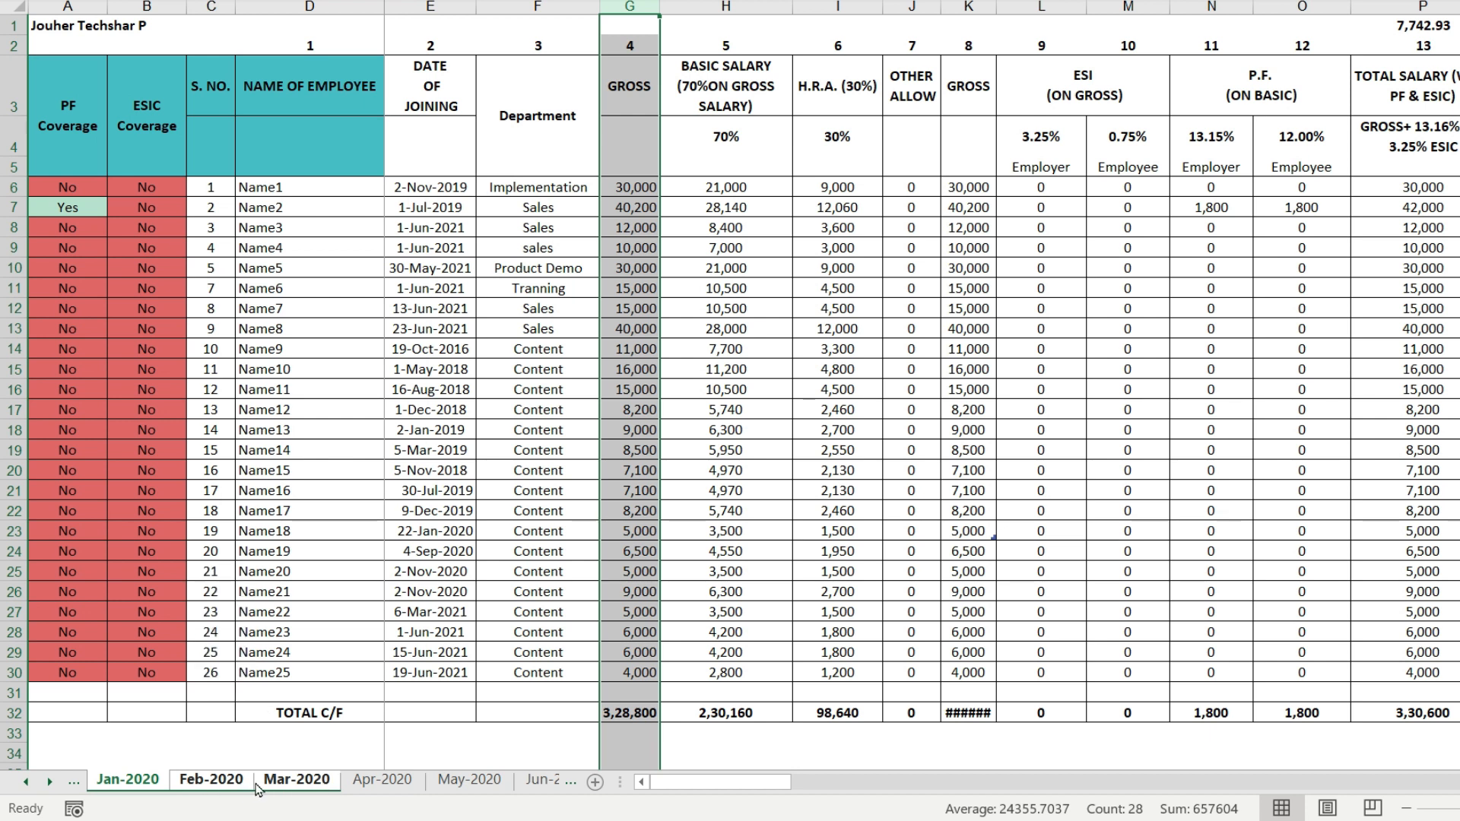
pyautogui.rightClick(640, 14)
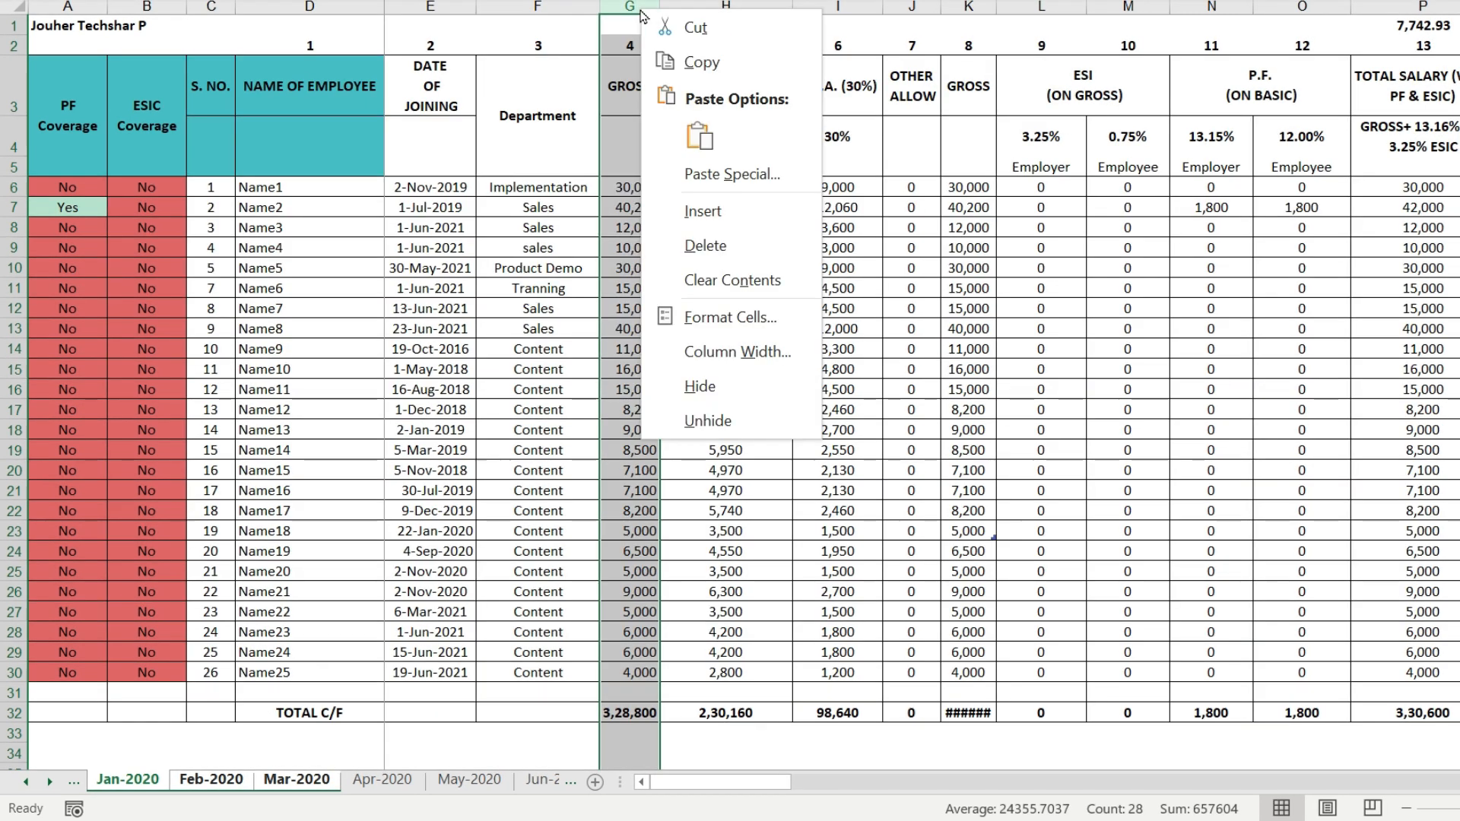
pyautogui.click(720, 207)
# - Enter =H6+I6 in G6 of the grouped sheets and fill it down to row 30
pyautogui.click(678, 189)
pyautogui.write('=')
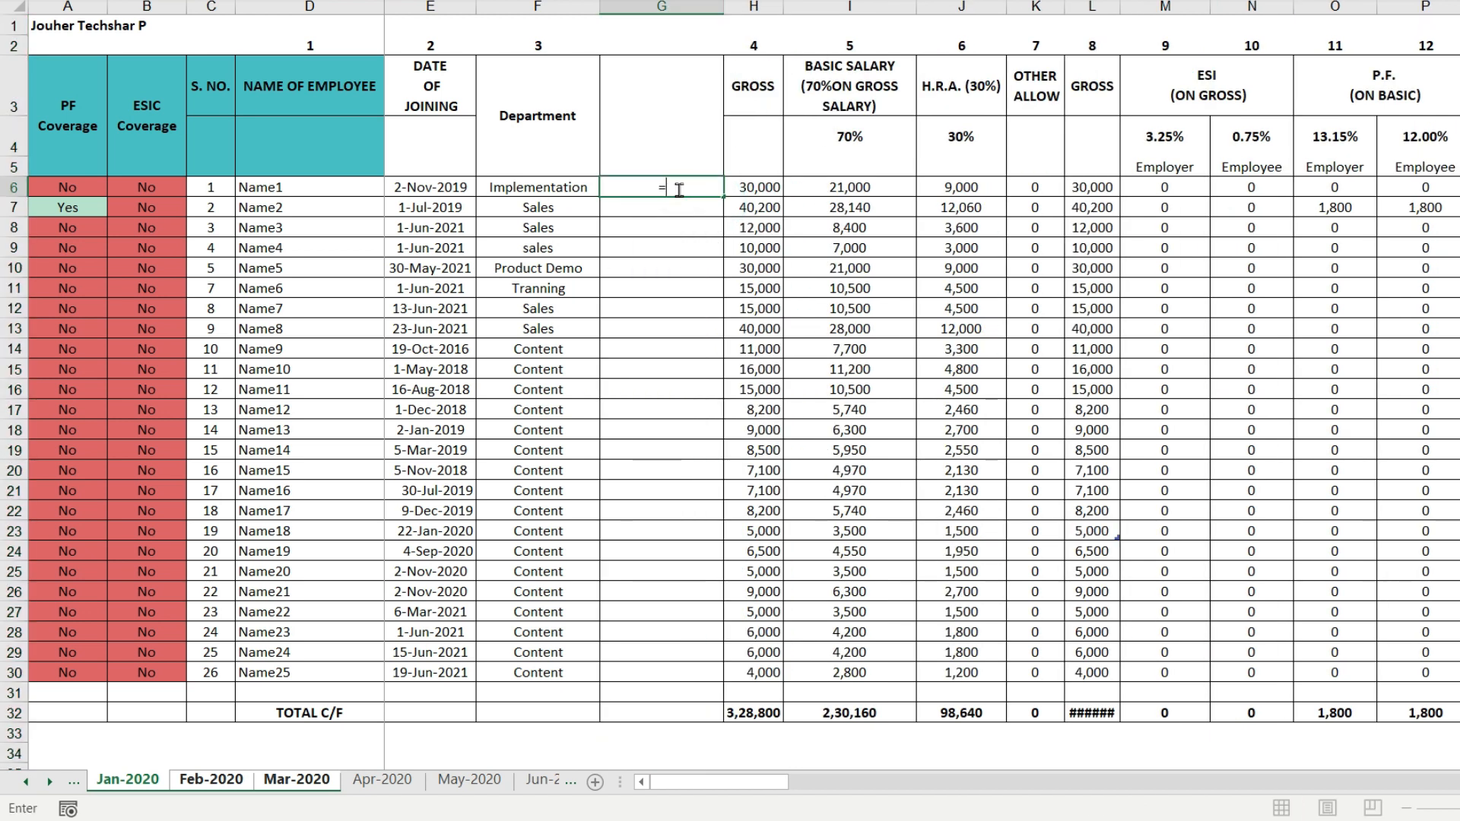
pyautogui.press('Right')
pyautogui.write('+')
pyautogui.press('Right')
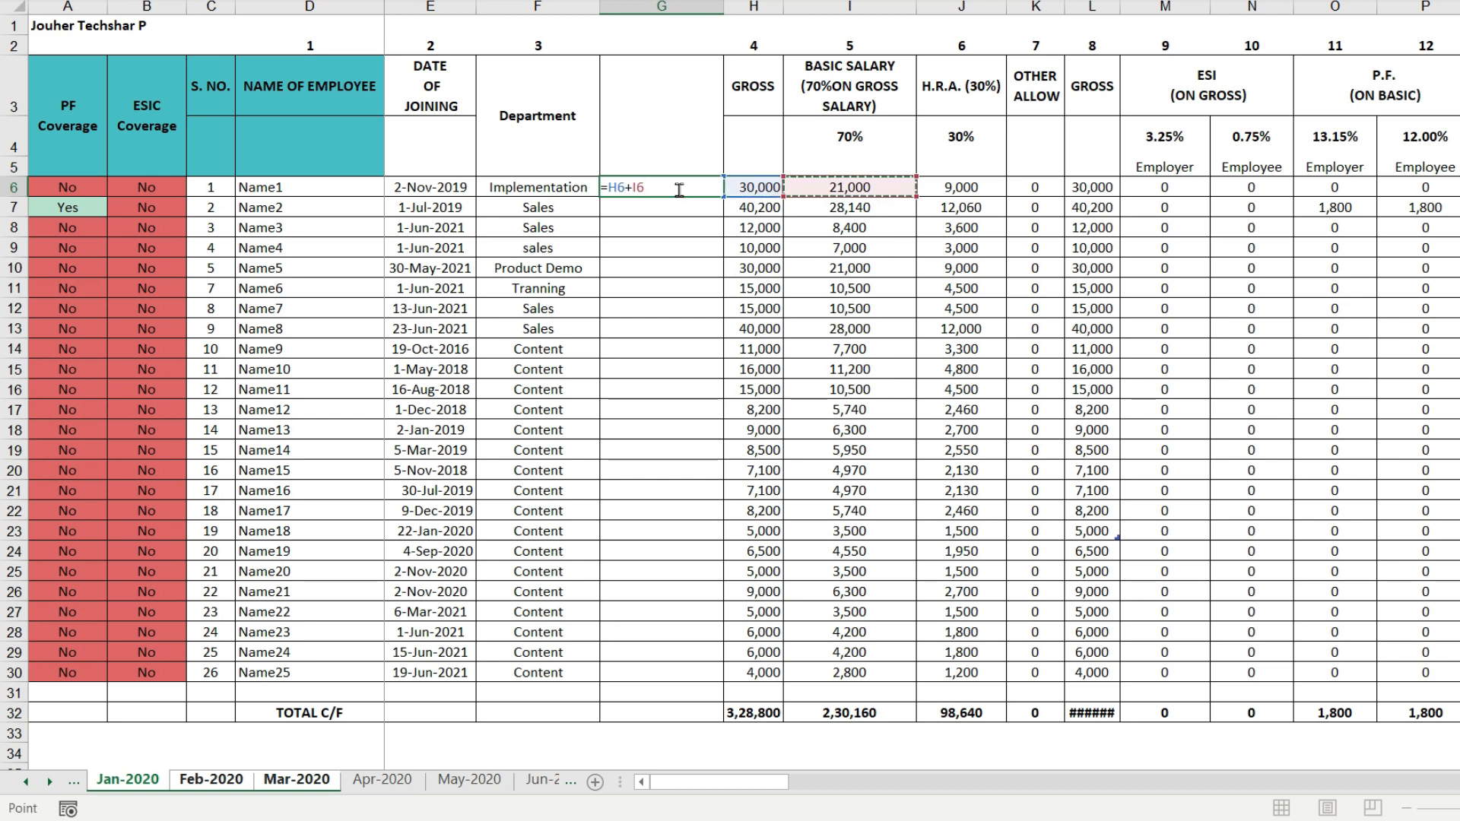
pyautogui.press('Return')
pyautogui.click(679, 188)
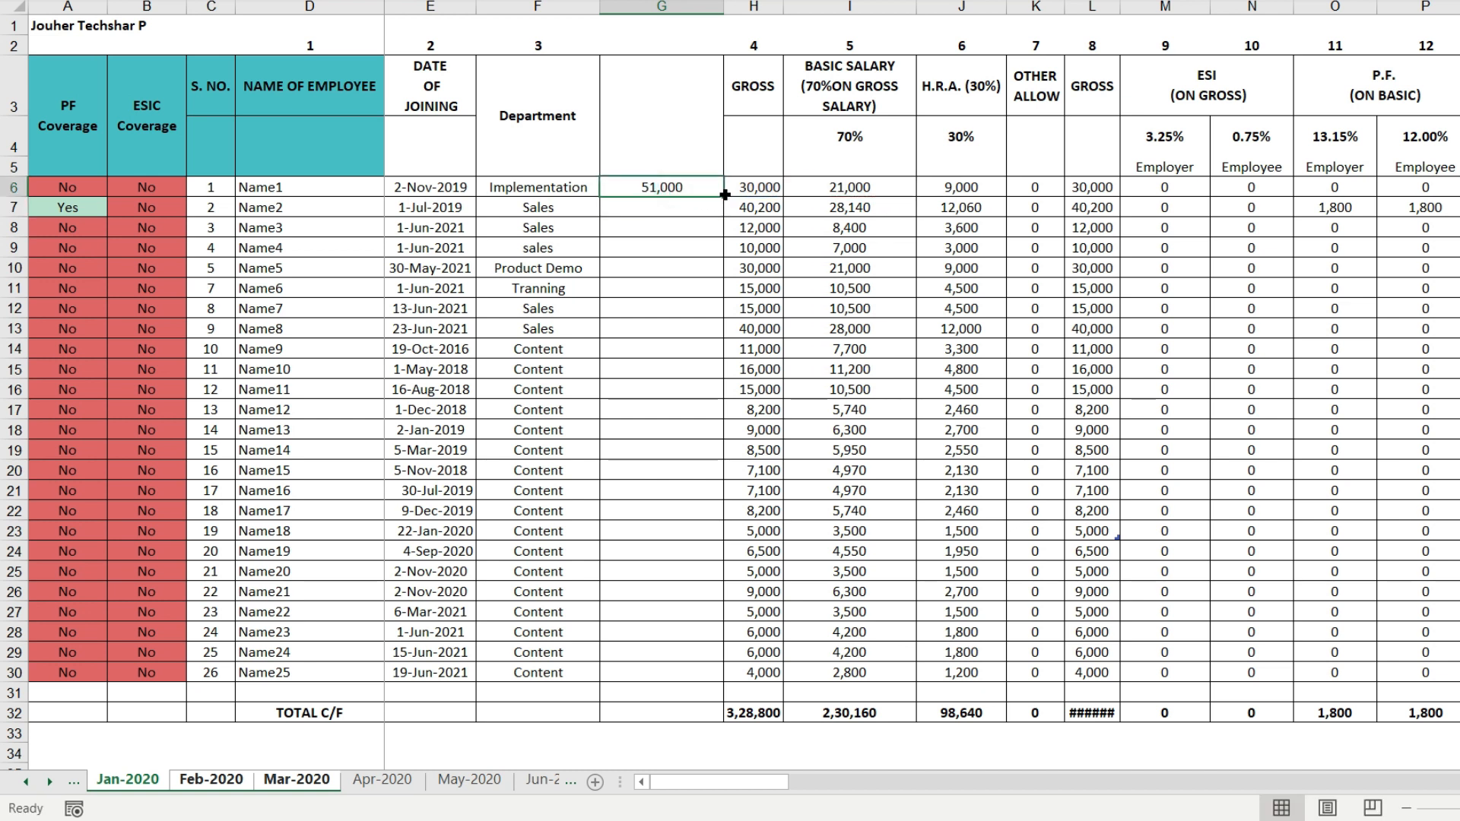
pyautogui.doubleClick(723, 196)
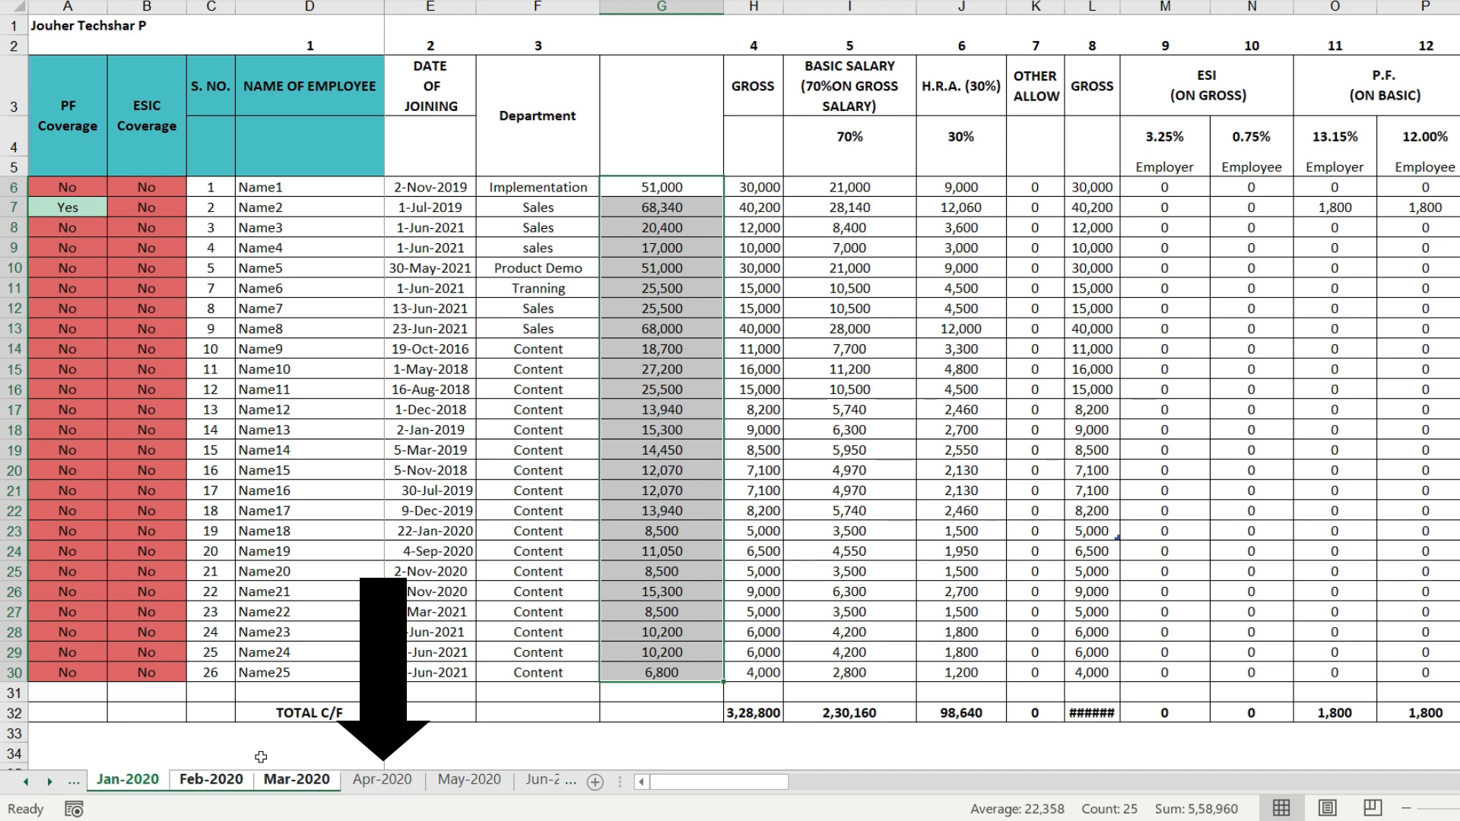
# - Ungroup the sheets by switching to Apr-2020, and check column G on the Jan-2020, Feb-2020 and Mar-2020 sheets
pyautogui.click(388, 783)
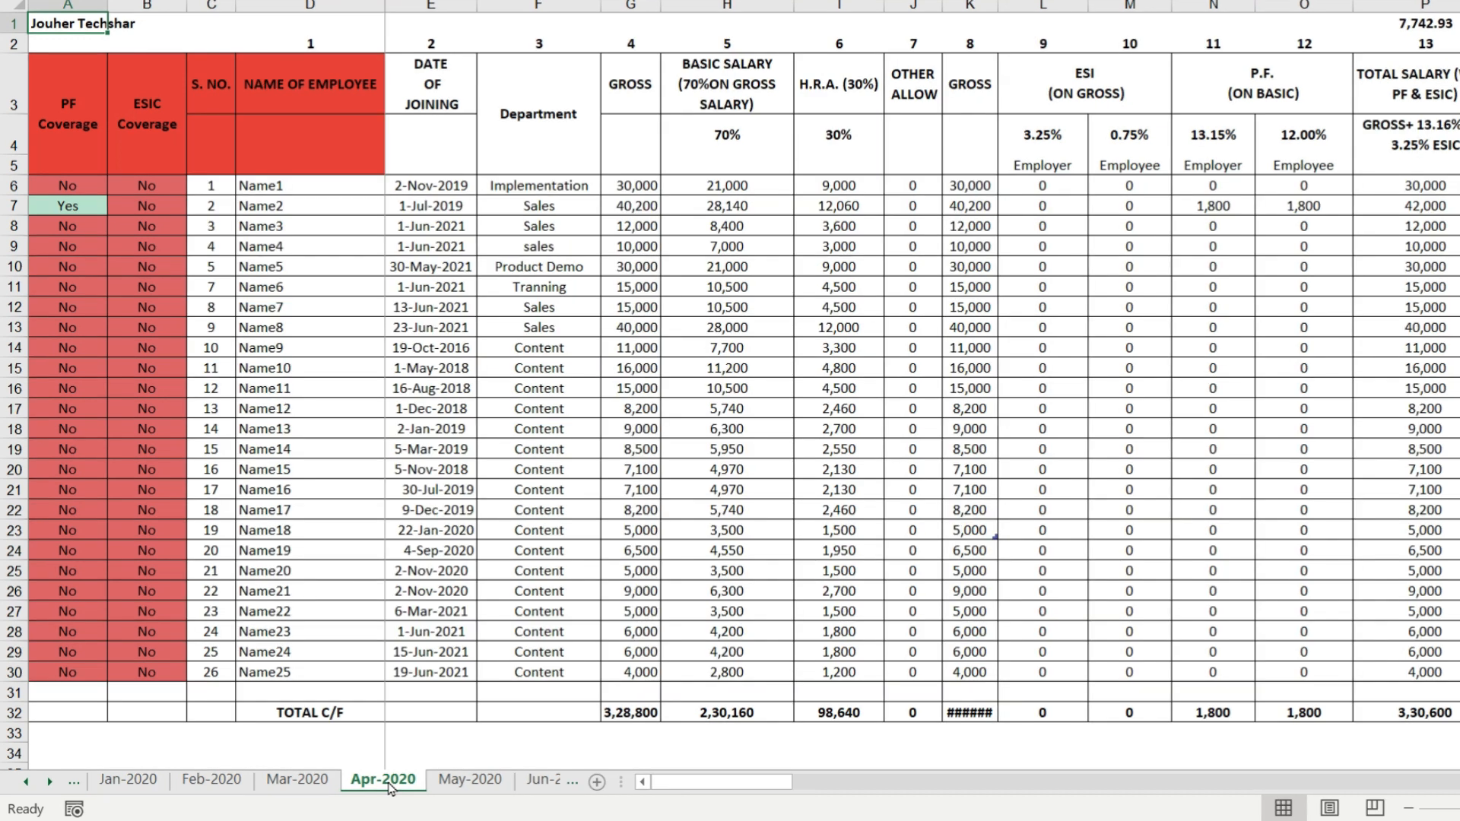
pyautogui.click(127, 780)
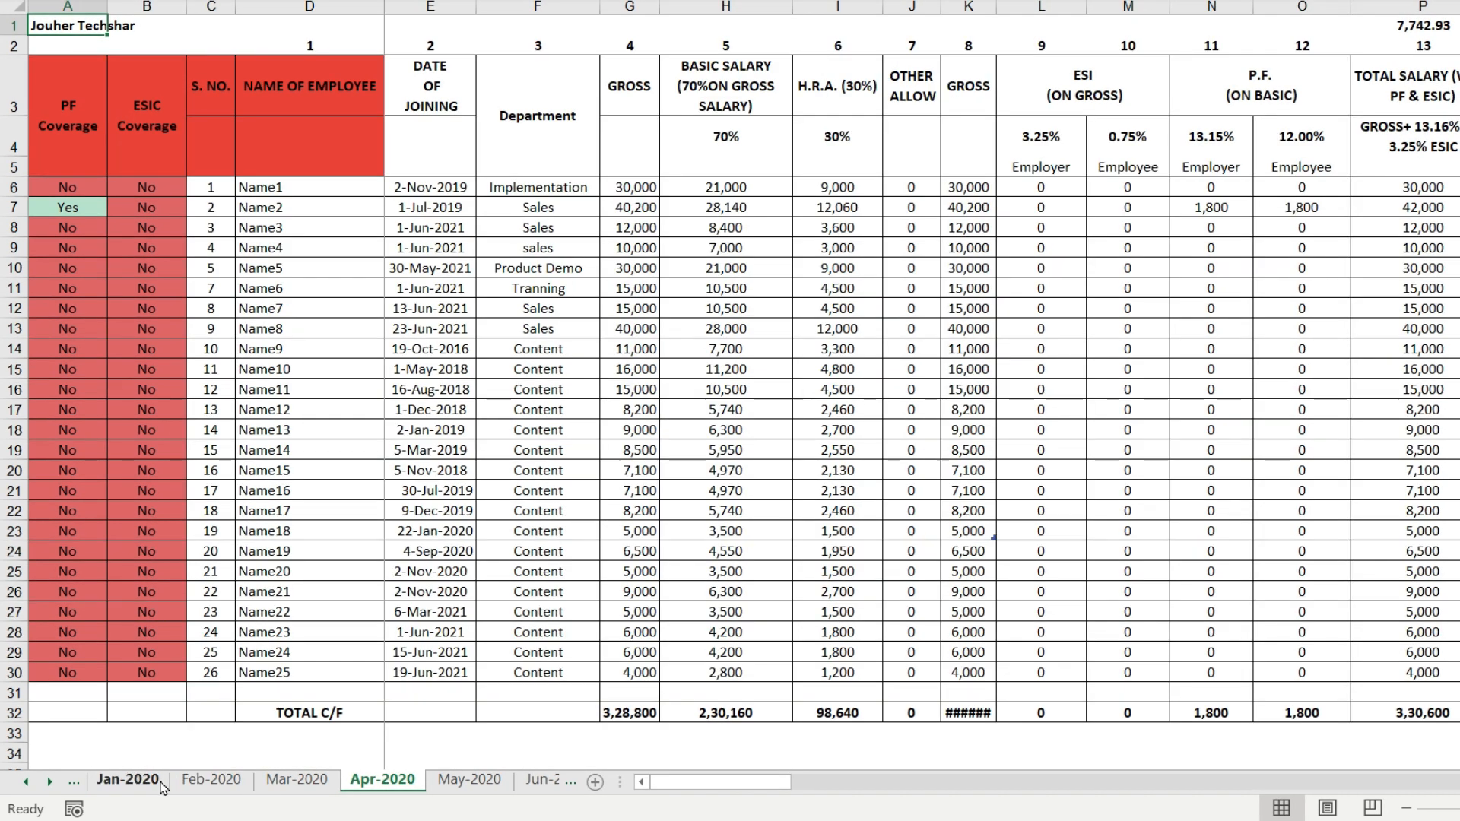
pyautogui.click(211, 781)
pyautogui.click(296, 783)
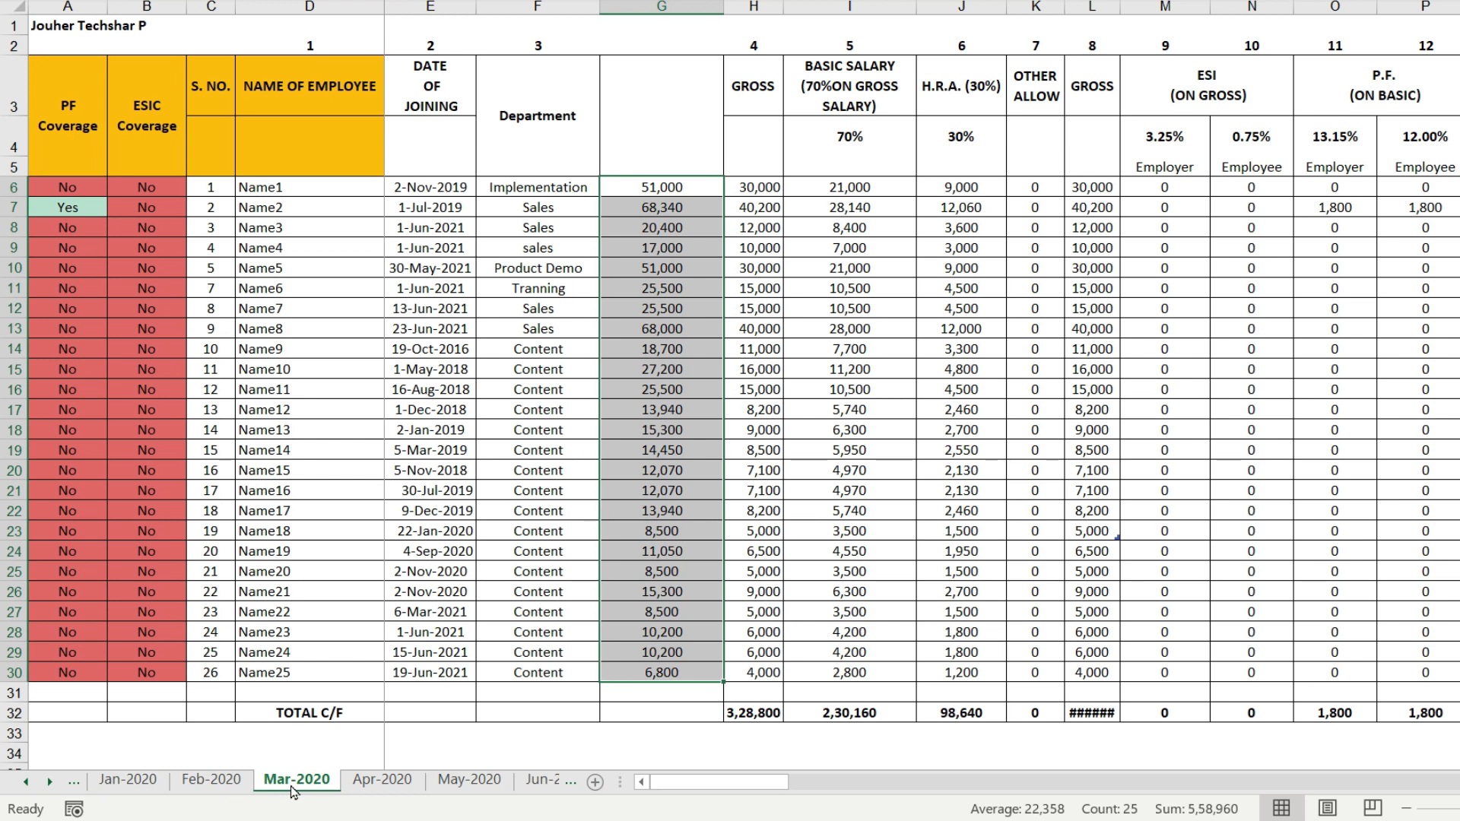
pyautogui.click(292, 786)
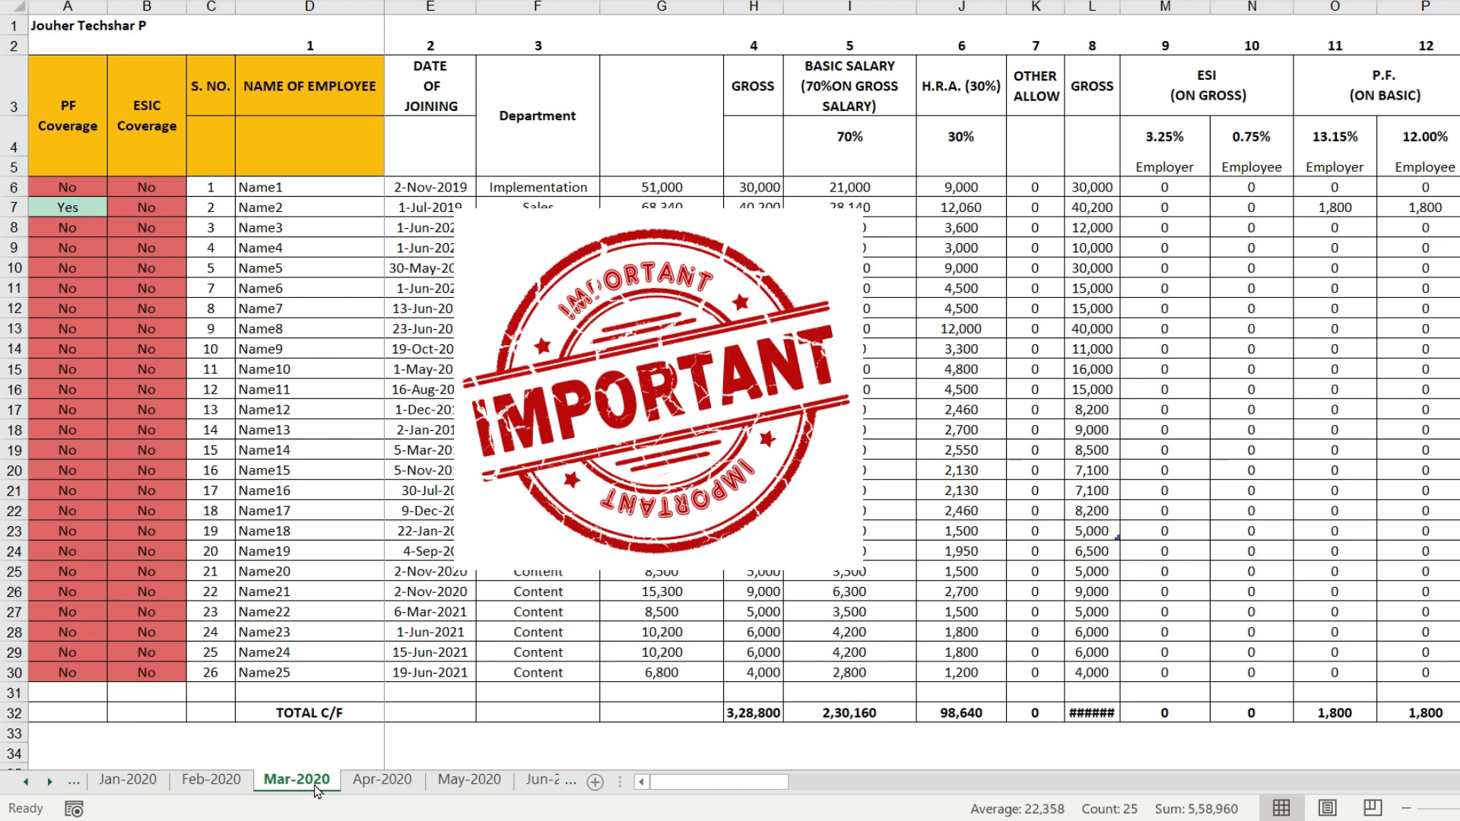
pyautogui.click(158, 791)
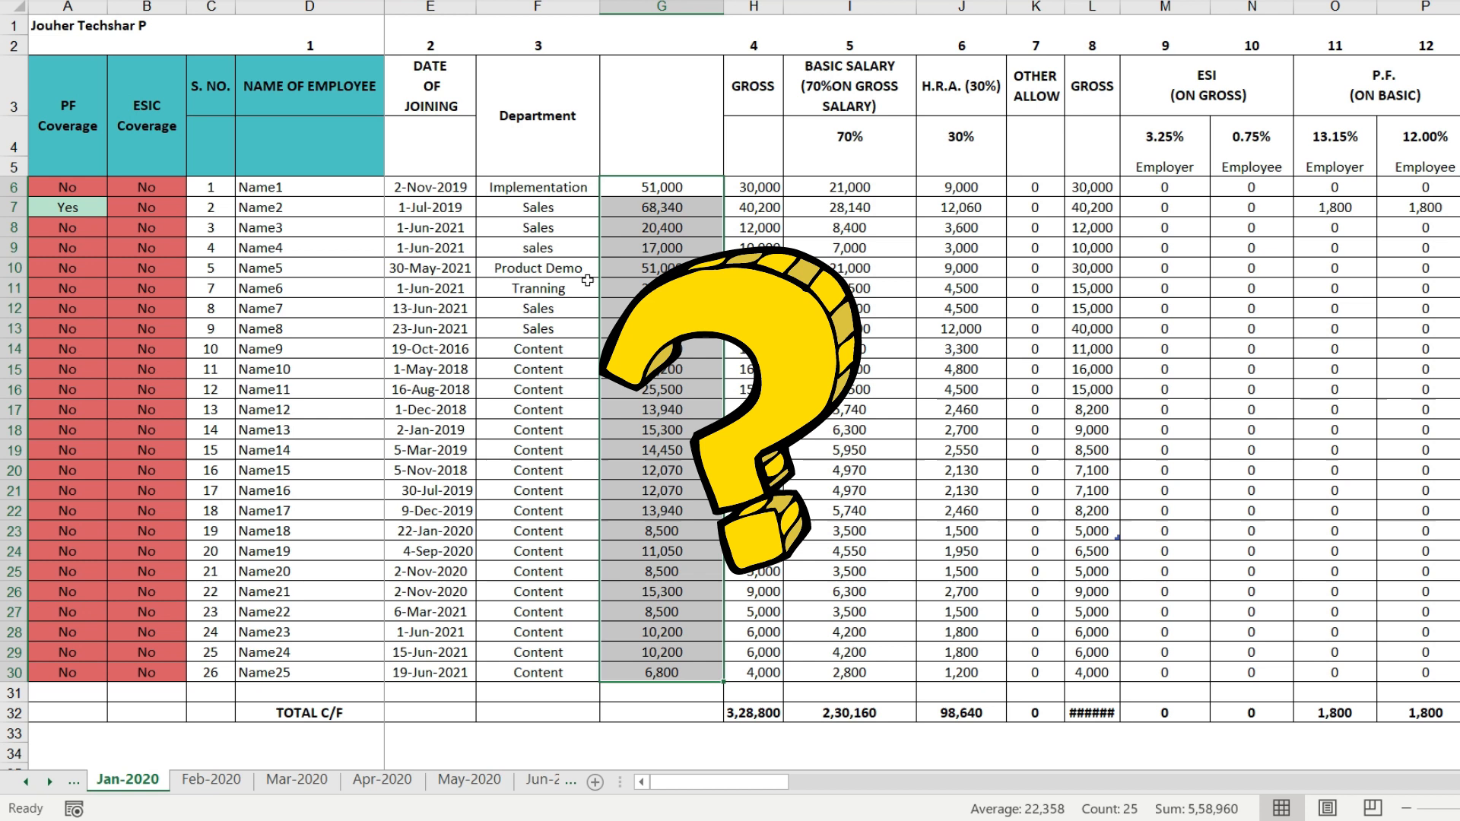
# - From Feb-2020, group all sheets in the workbook and remove Master from the group
pyautogui.click(211, 779)
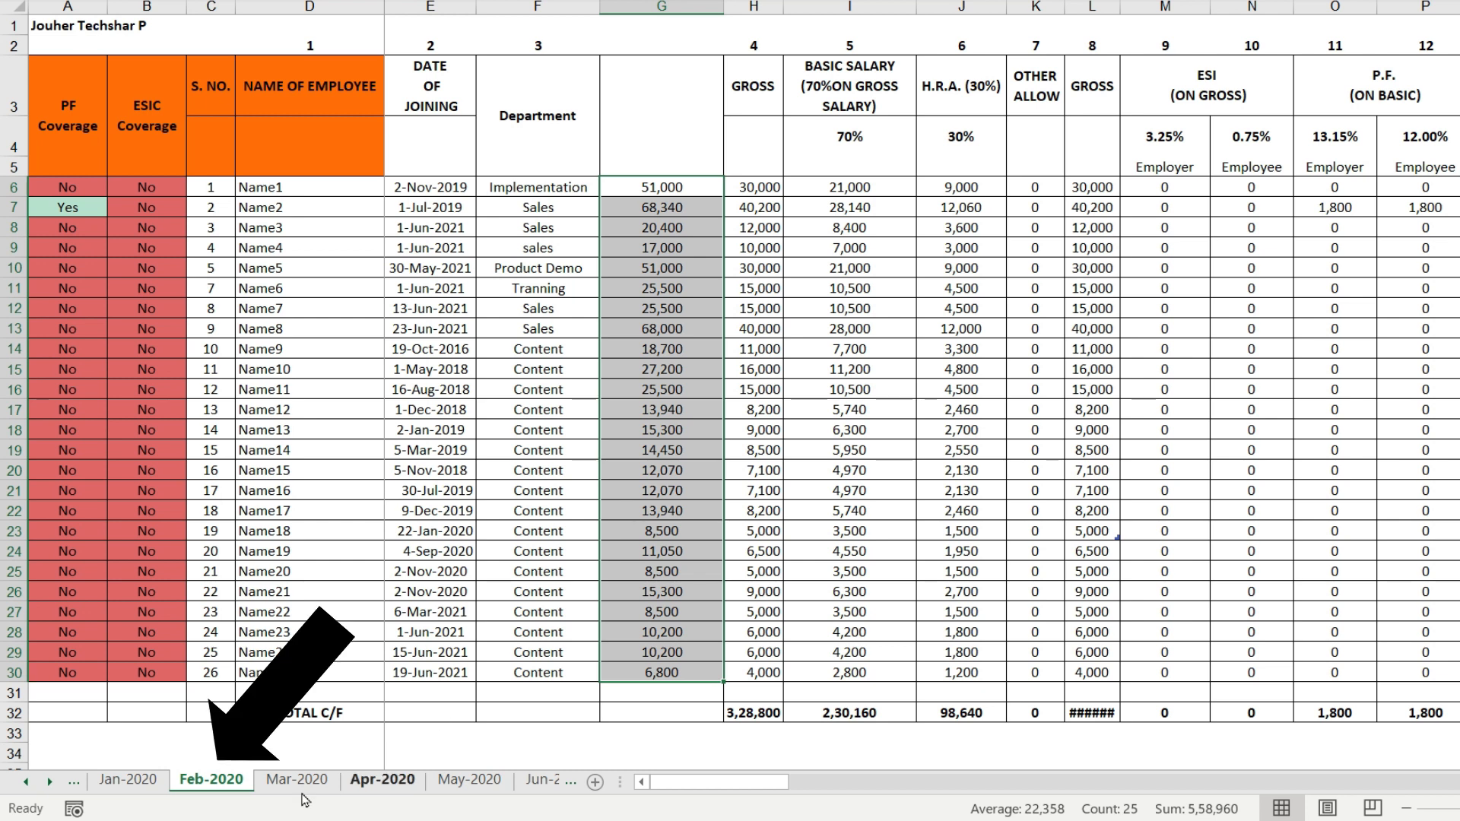
pyautogui.rightClick(228, 793)
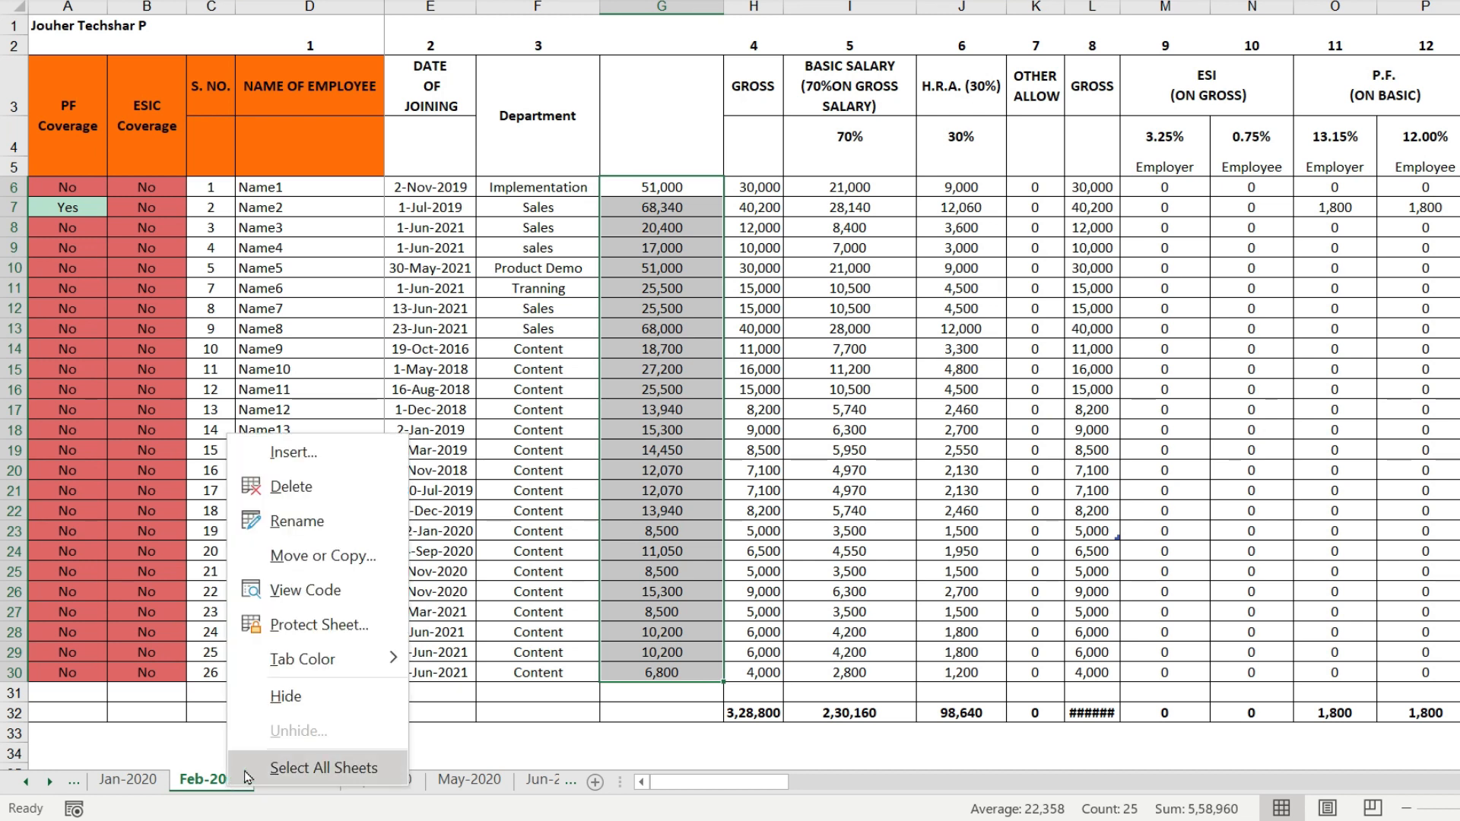
pyautogui.click(247, 774)
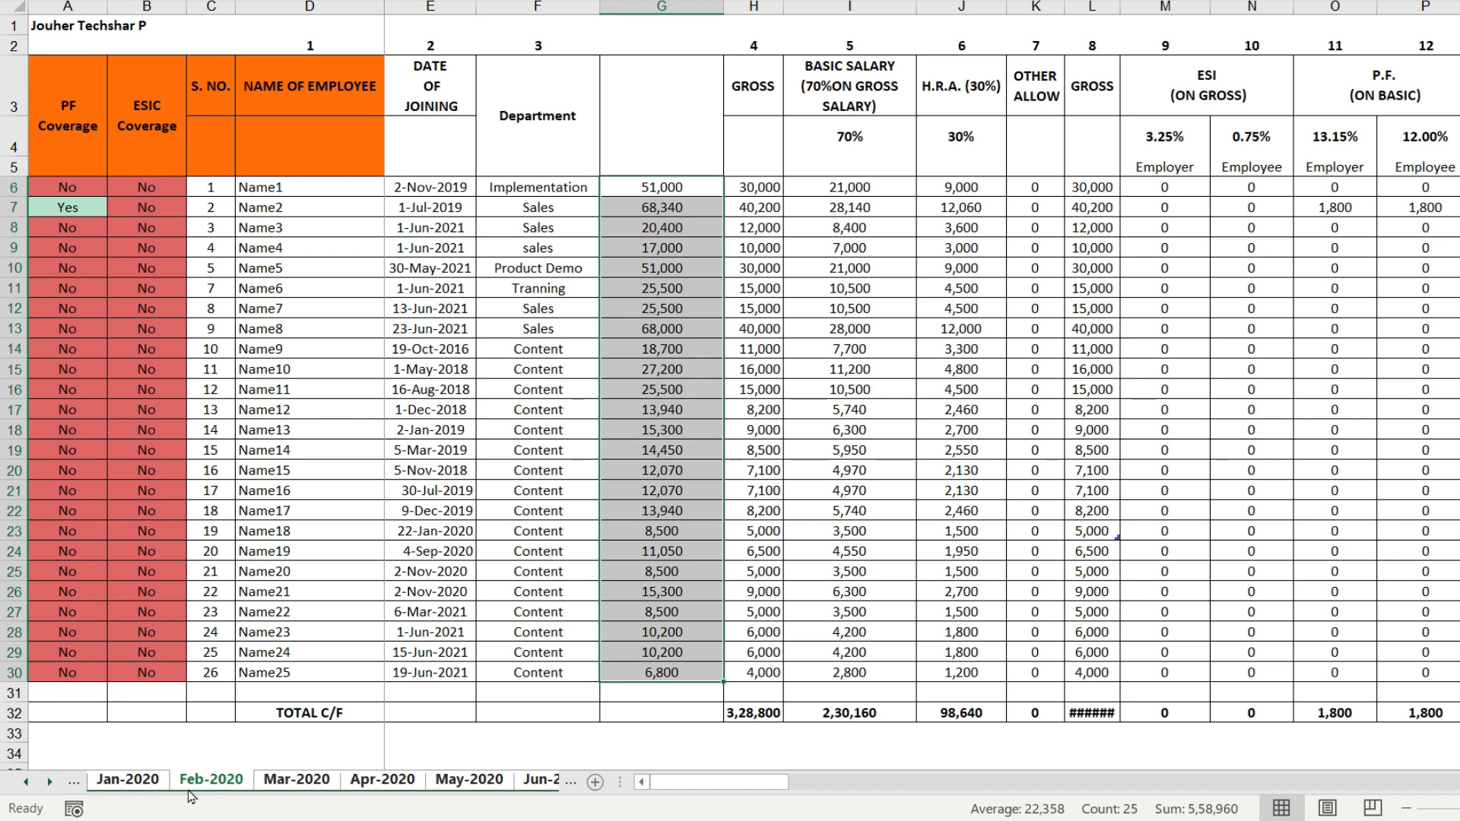
pyautogui.click(26, 785)
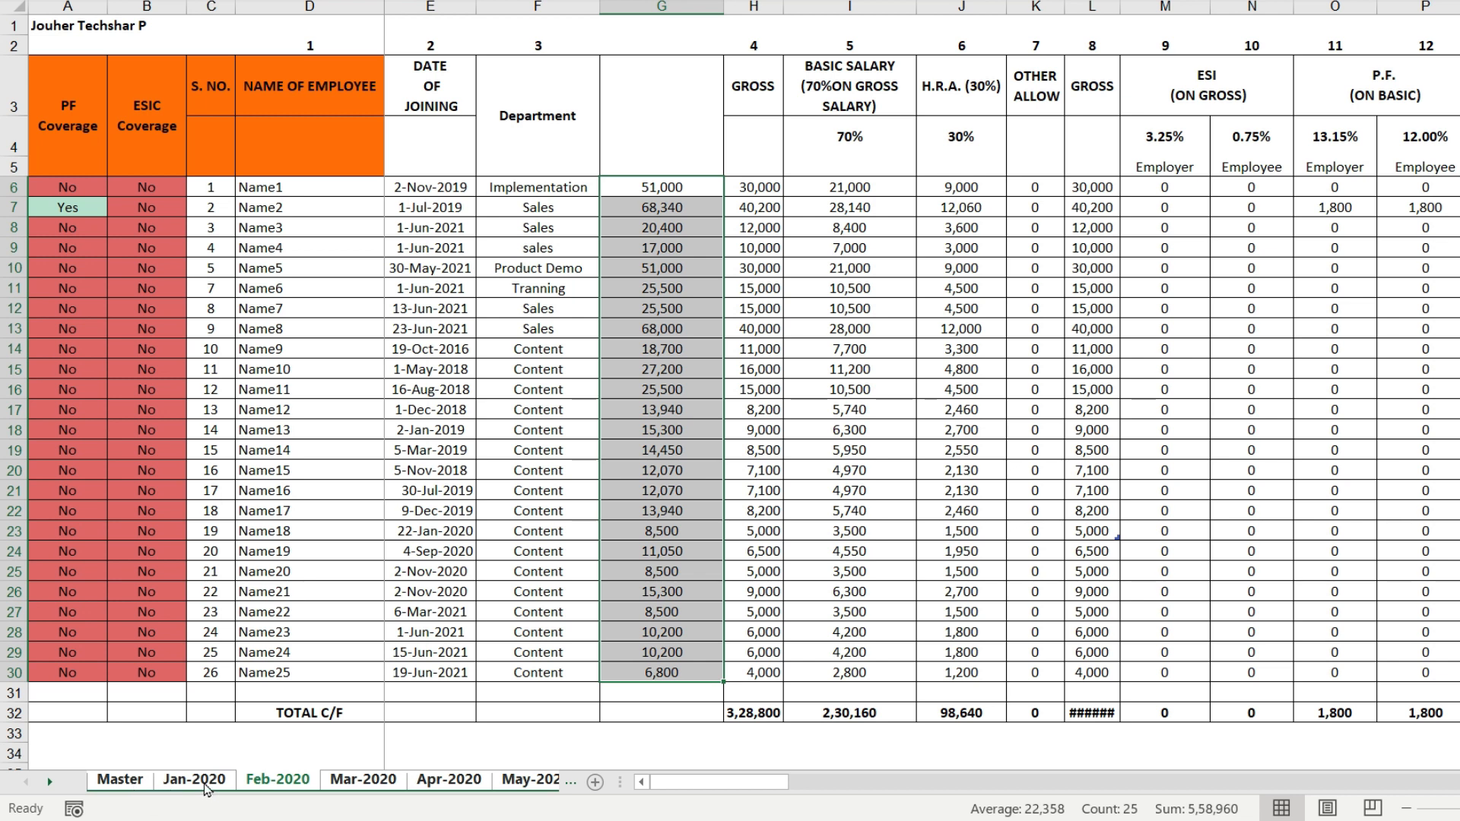
pyautogui.keyDown('ctrl'); pyautogui.click(137, 784); pyautogui.keyUp('ctrl')
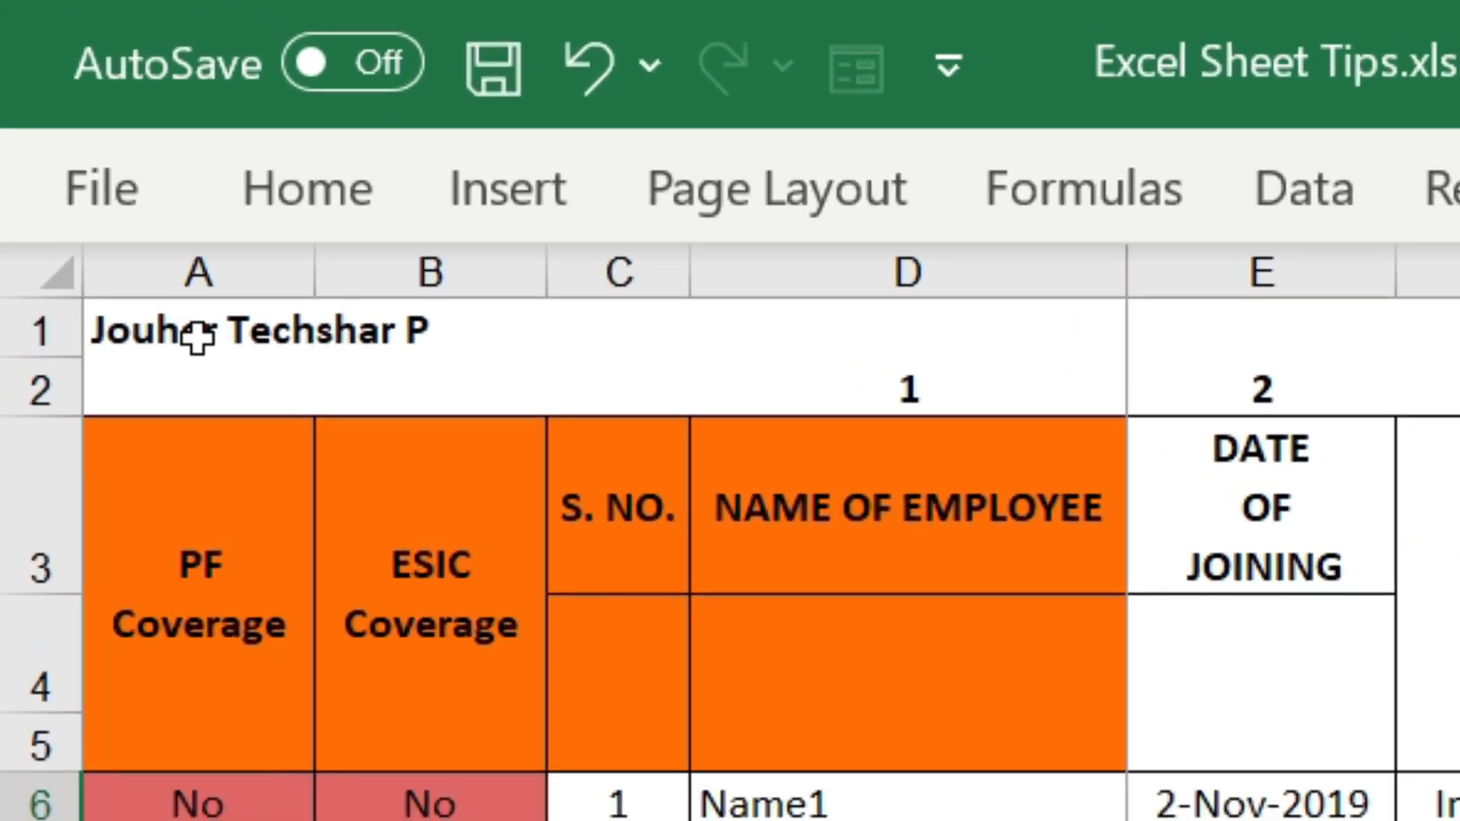
# - Replace the content of A1 in the grouped sheets with =MID(CELL("filename",A1),FIND("]",CELL("filename",A1))+1,255)
pyautogui.click(182, 287)
pyautogui.doubleClick(182, 288)
pyautogui.tripleClick(200, 335)
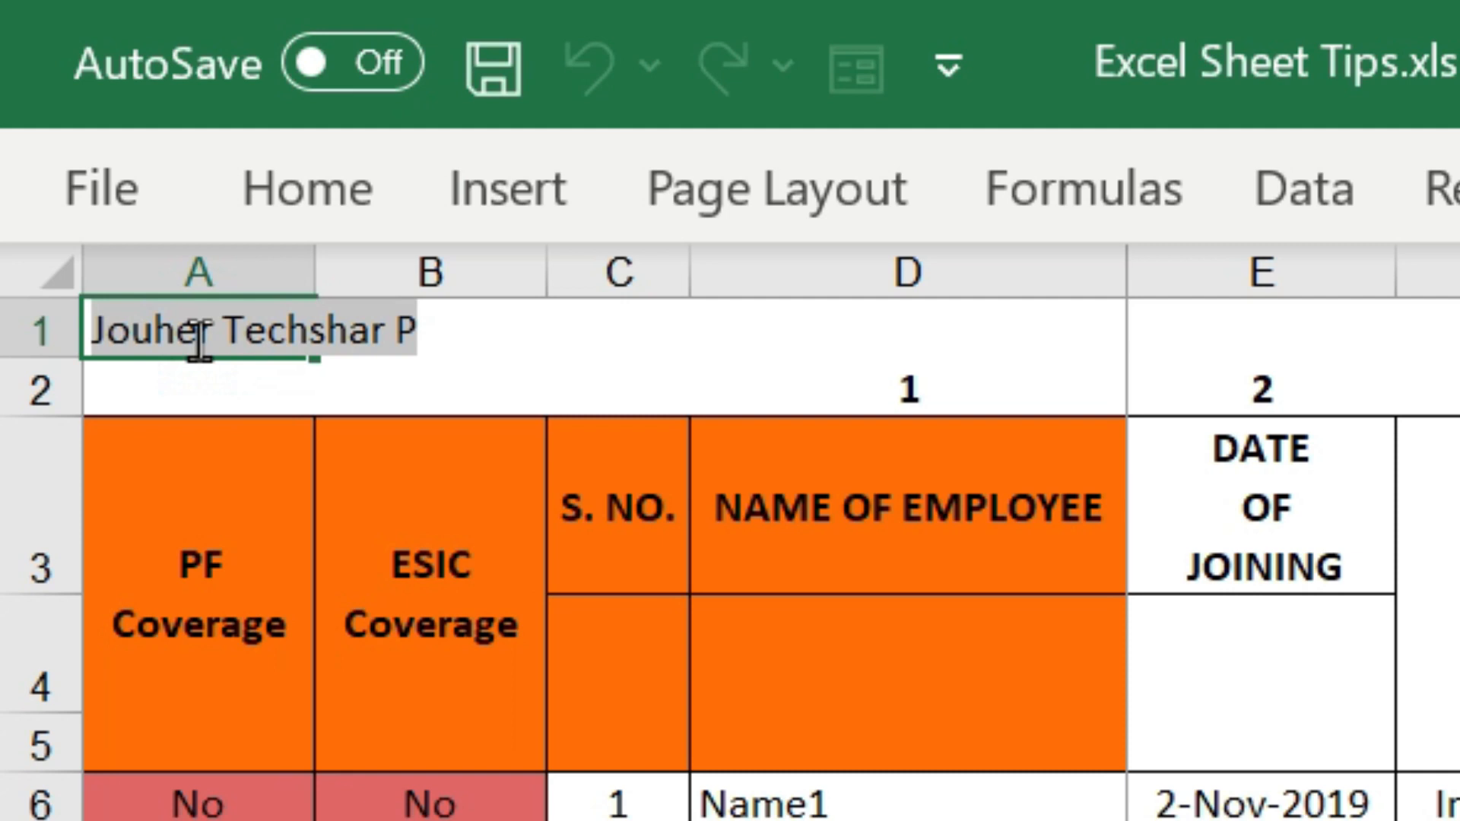
pyautogui.write('=MID(CELL("filename",A1),FIND("]",CELL("filename",A1))+1,255)')
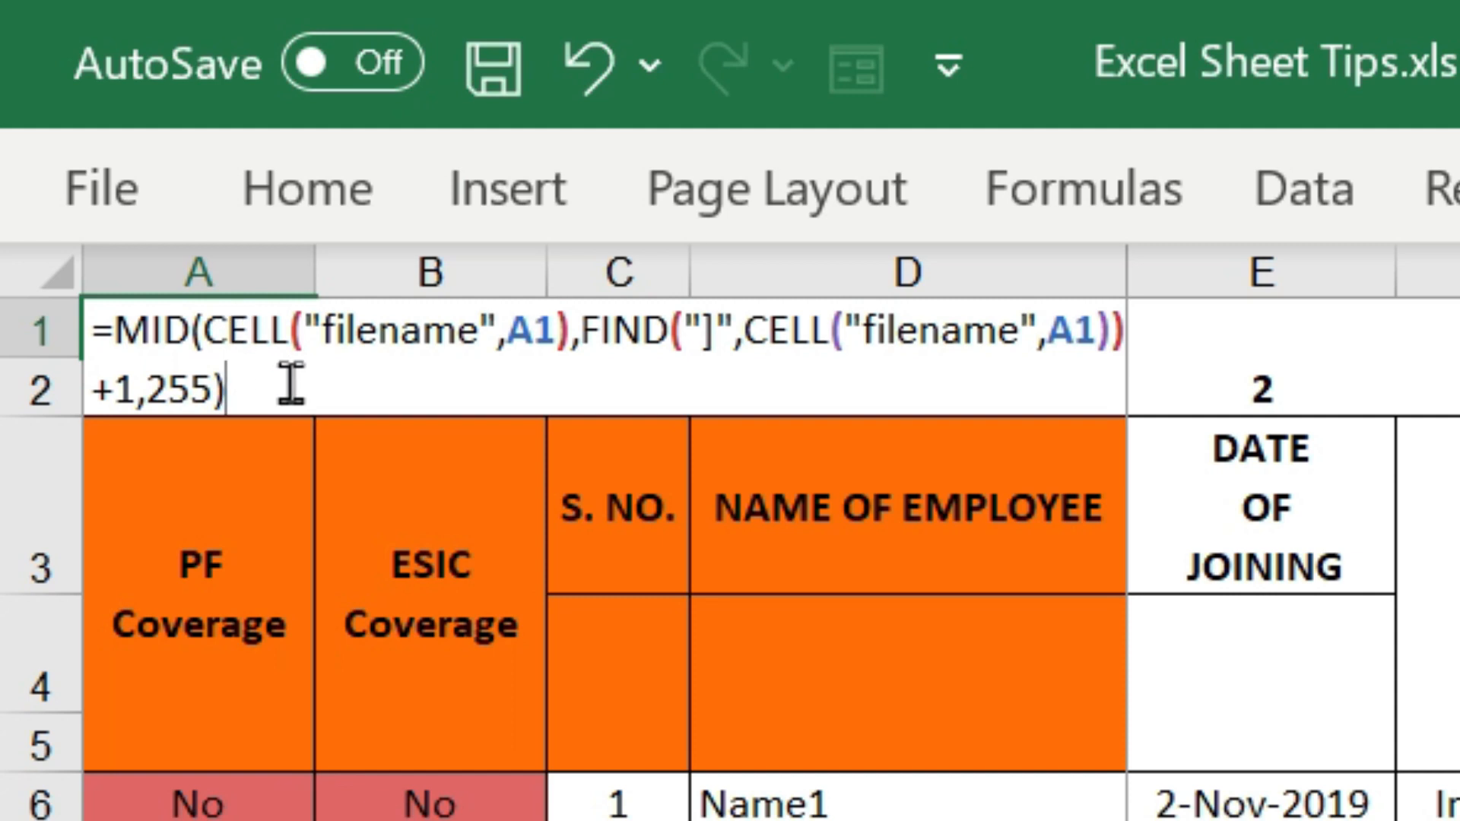
pyautogui.press('Return')
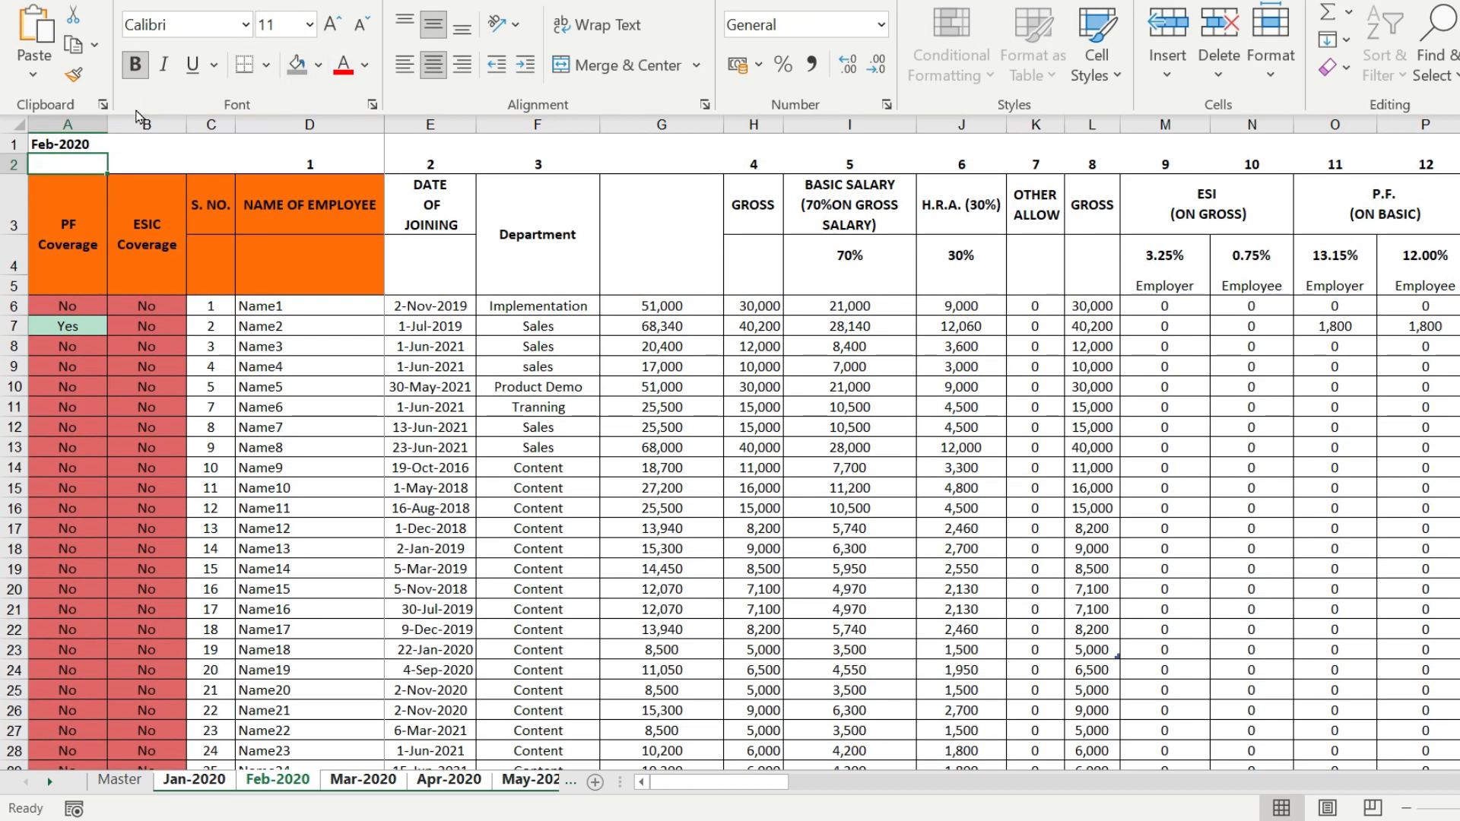
# - Fill cell A1 of the grouped sheets with the standard yellow, and ungroup the sheets from Jan-2020
pyautogui.click(91, 144)
pyautogui.click(318, 65)
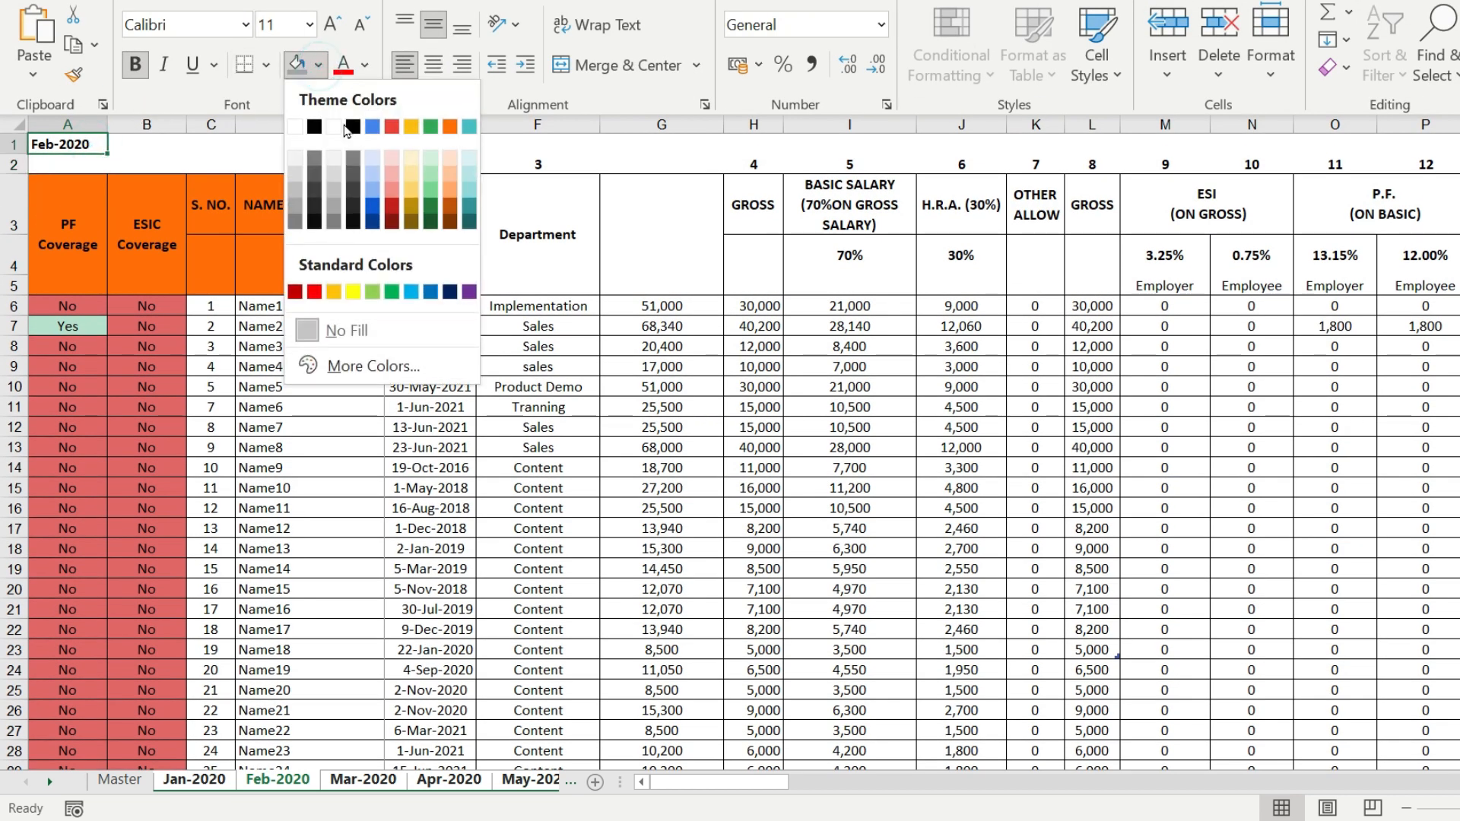
pyautogui.click(354, 291)
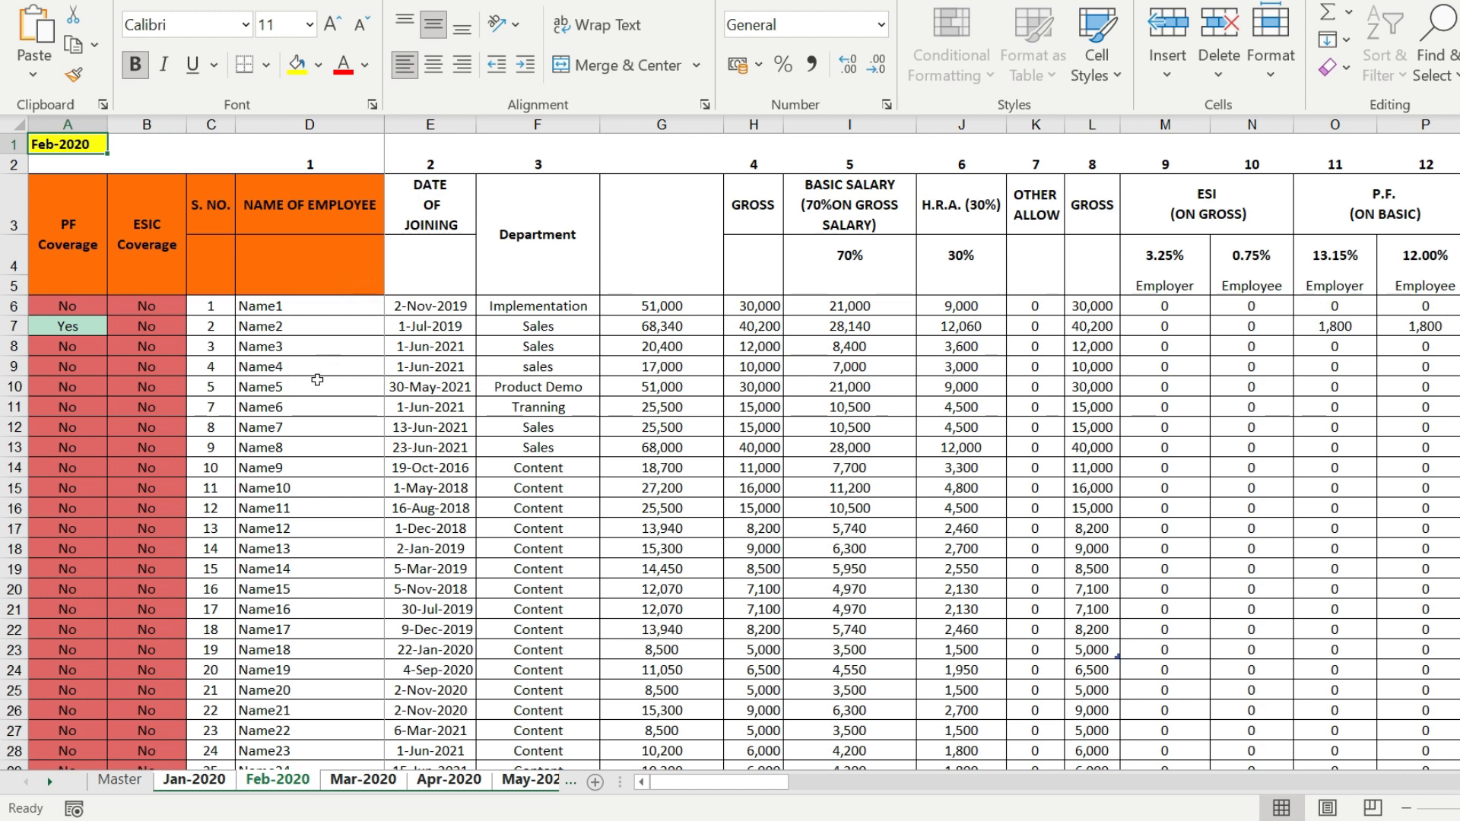
pyautogui.rightClick(182, 788)
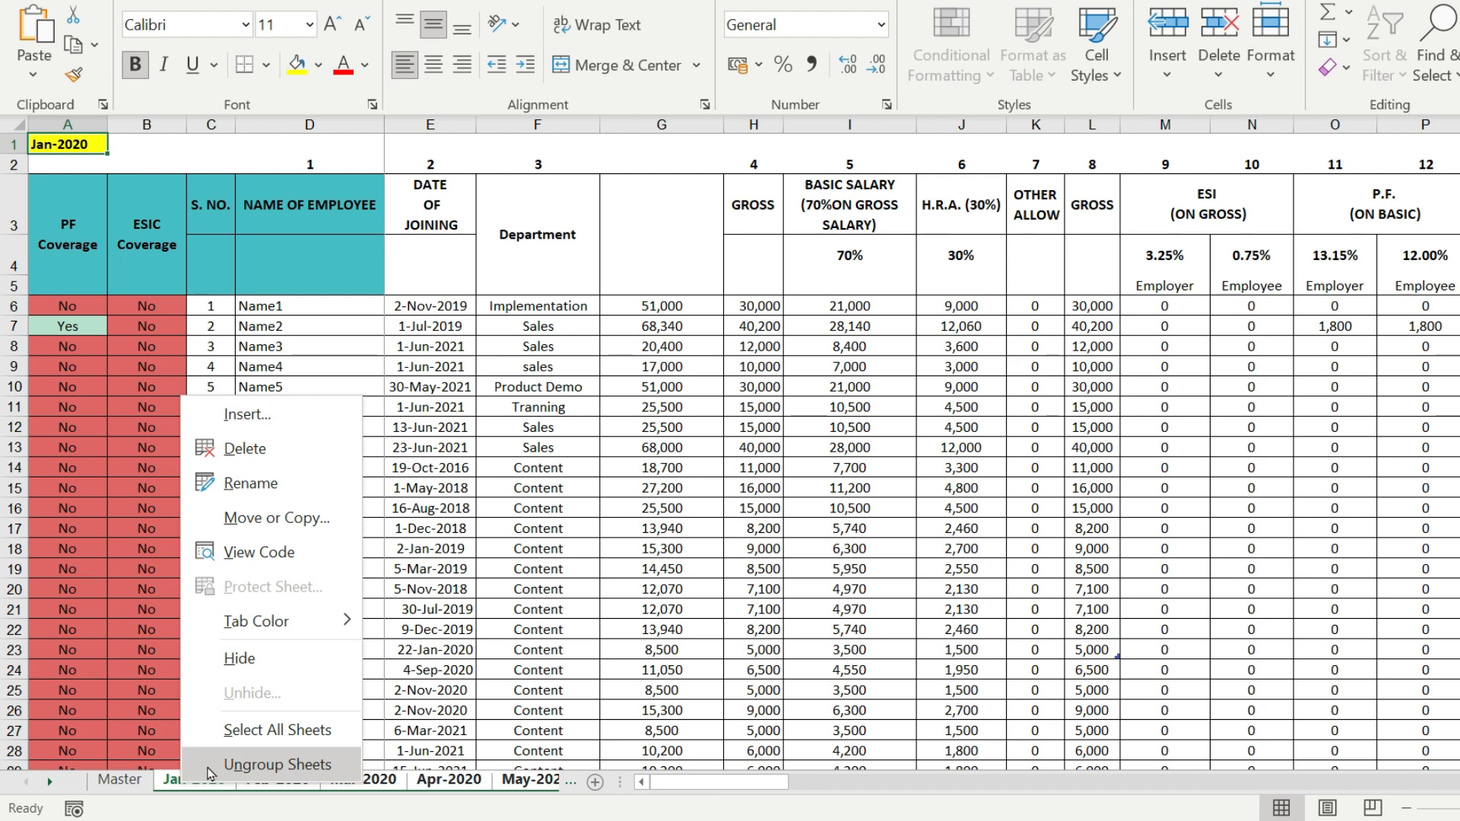
pyautogui.click(208, 769)
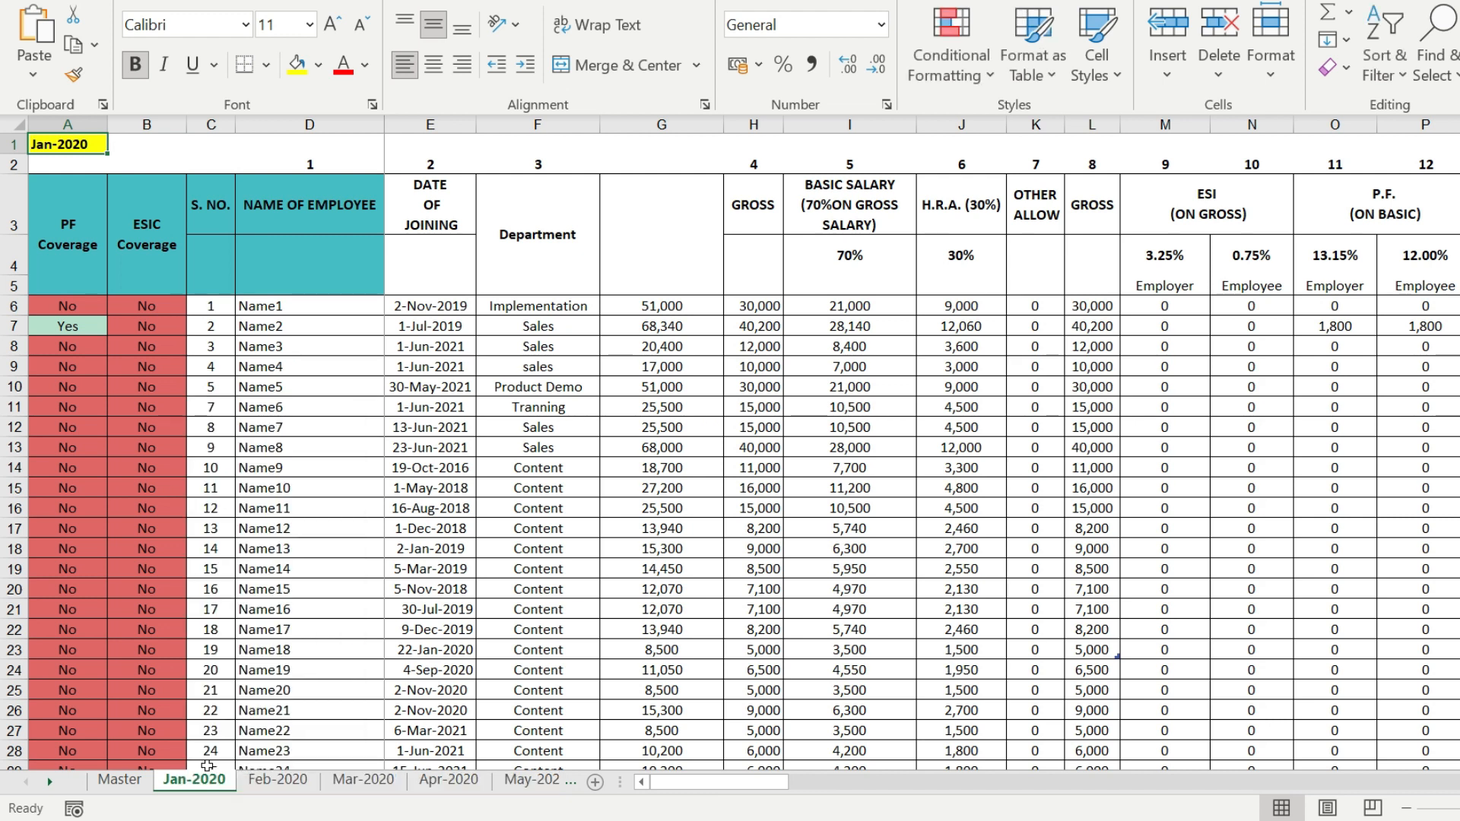
# - Check the sheet name in A1 on each monthly sheet from Feb-2020 through Jul-2021
pyautogui.click(254, 781)
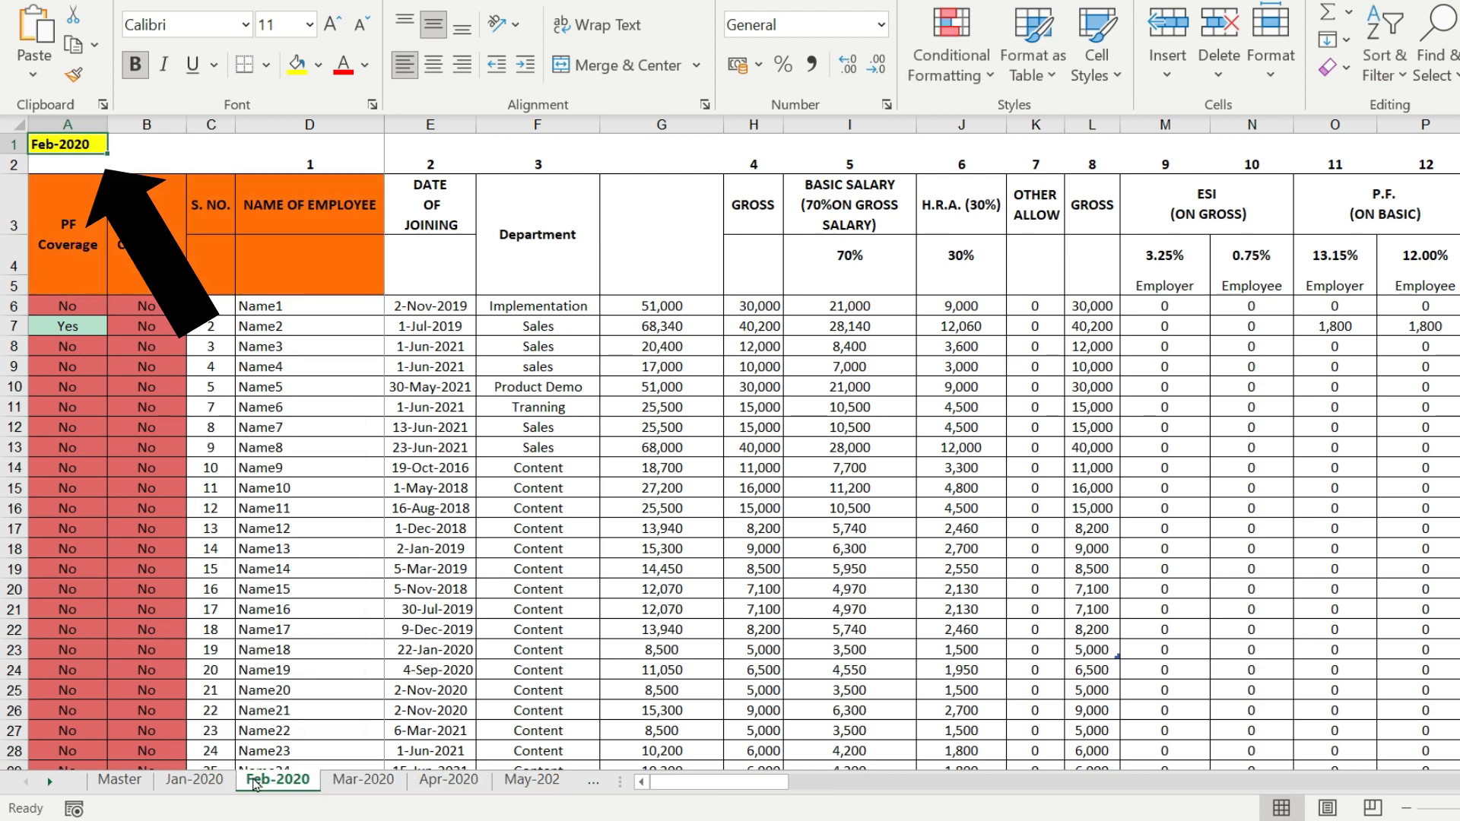
pyautogui.click(361, 782)
pyautogui.click(417, 782)
pyautogui.click(536, 782)
pyautogui.click(536, 782)
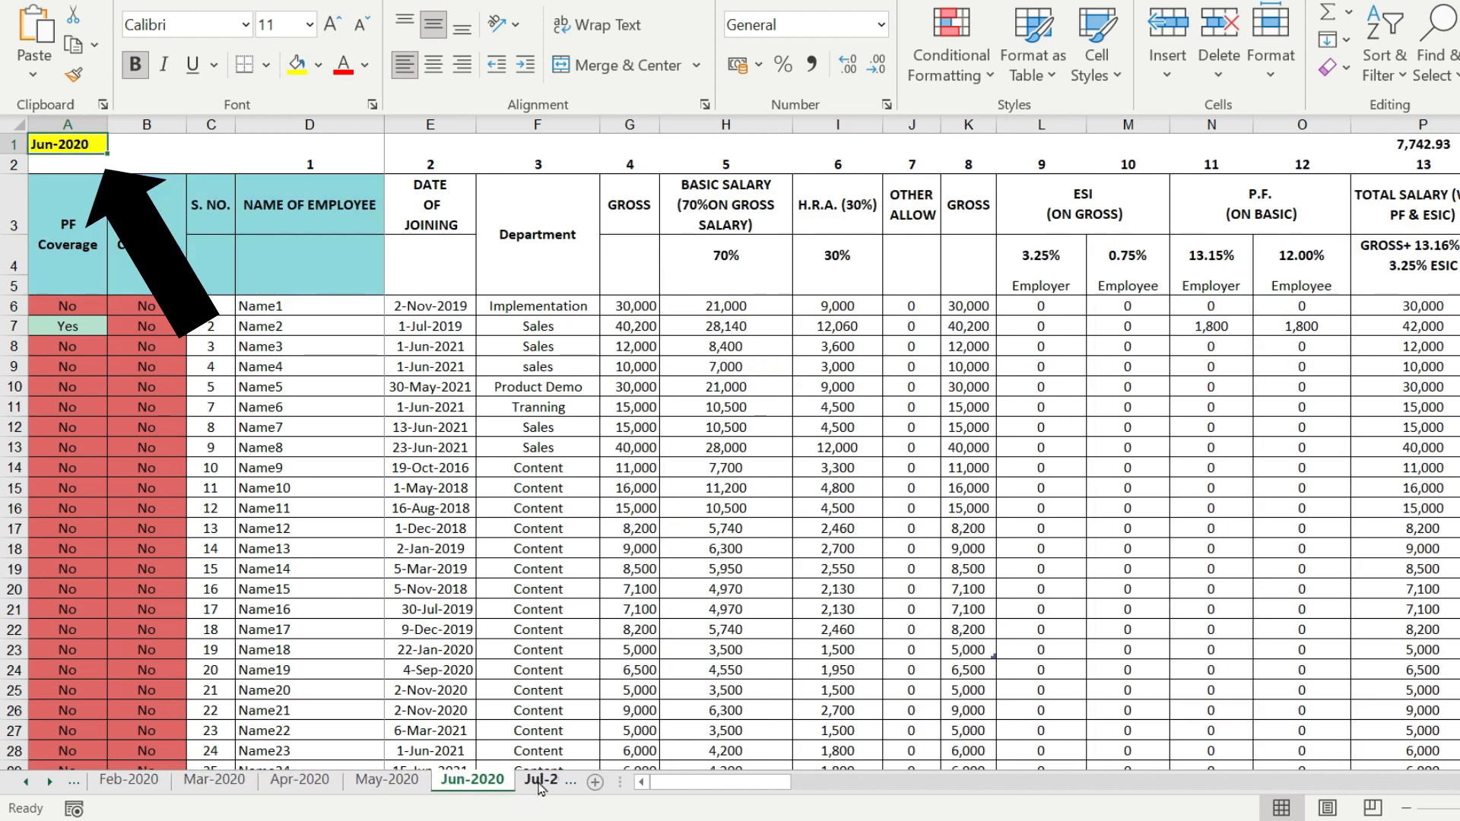
pyautogui.click(540, 781)
pyautogui.click(540, 782)
pyautogui.click(540, 781)
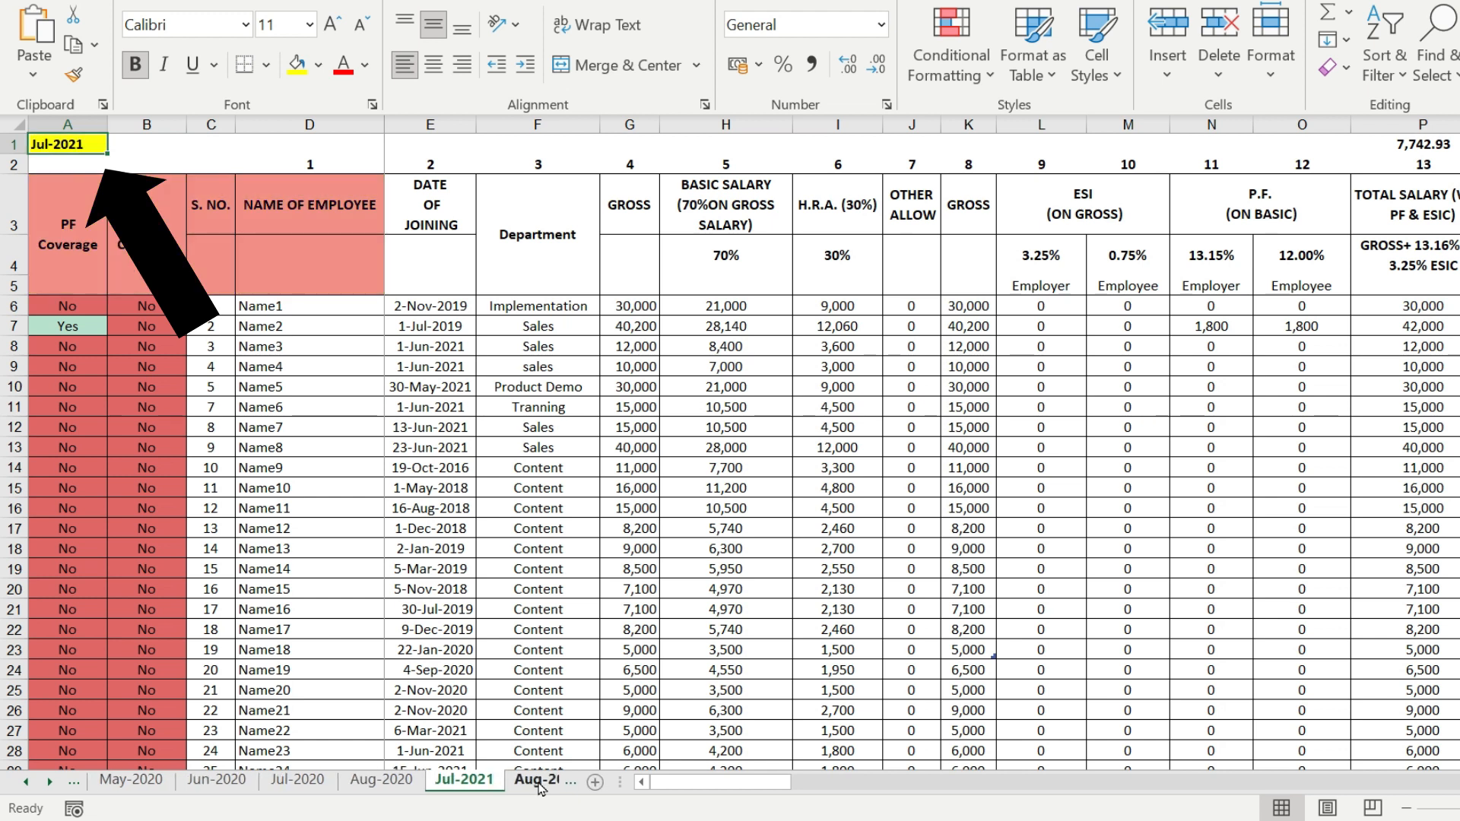